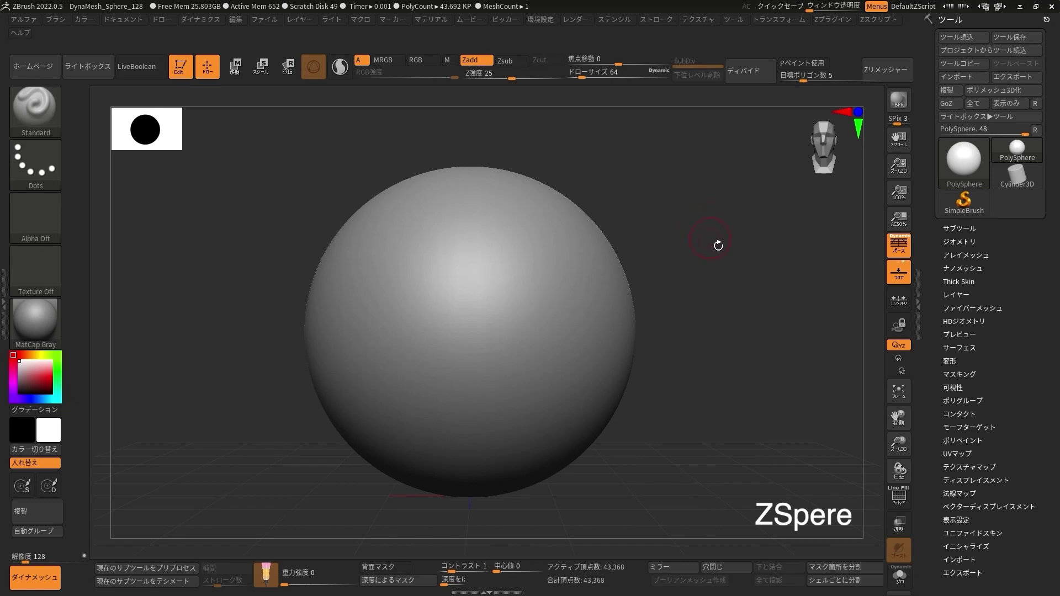
- Insert a ZSphere subtool below PolySphere and hide the PolySphere so only the ZSphere shows
click(959, 228)
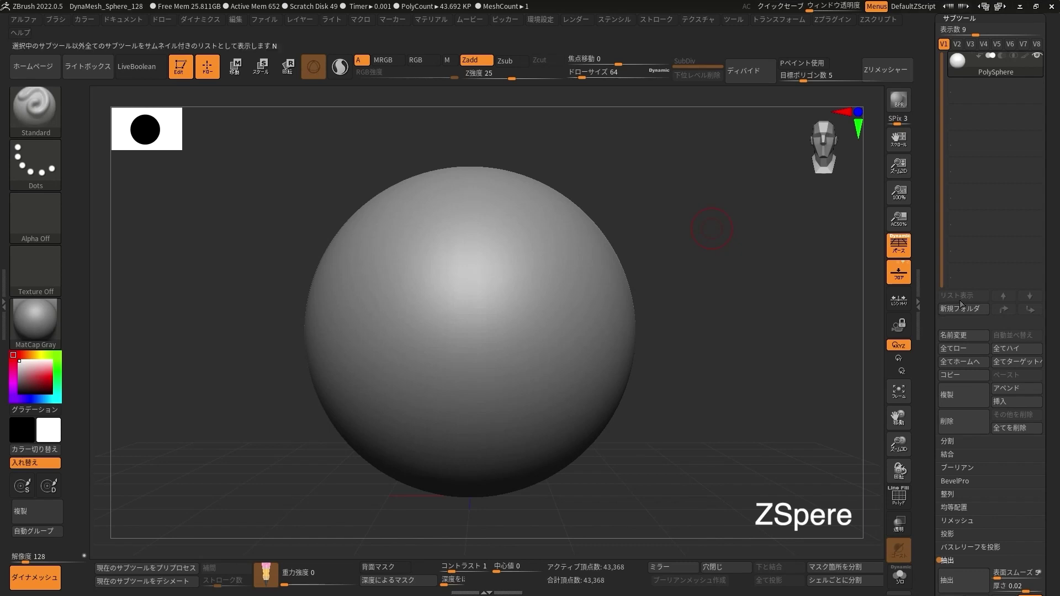
click(1002, 401)
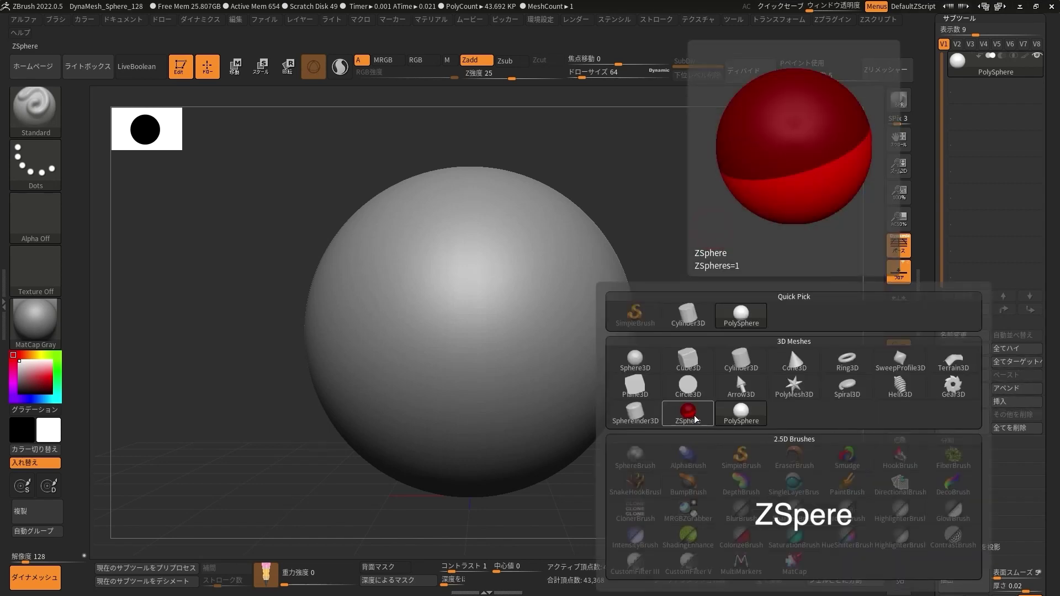
click(697, 416)
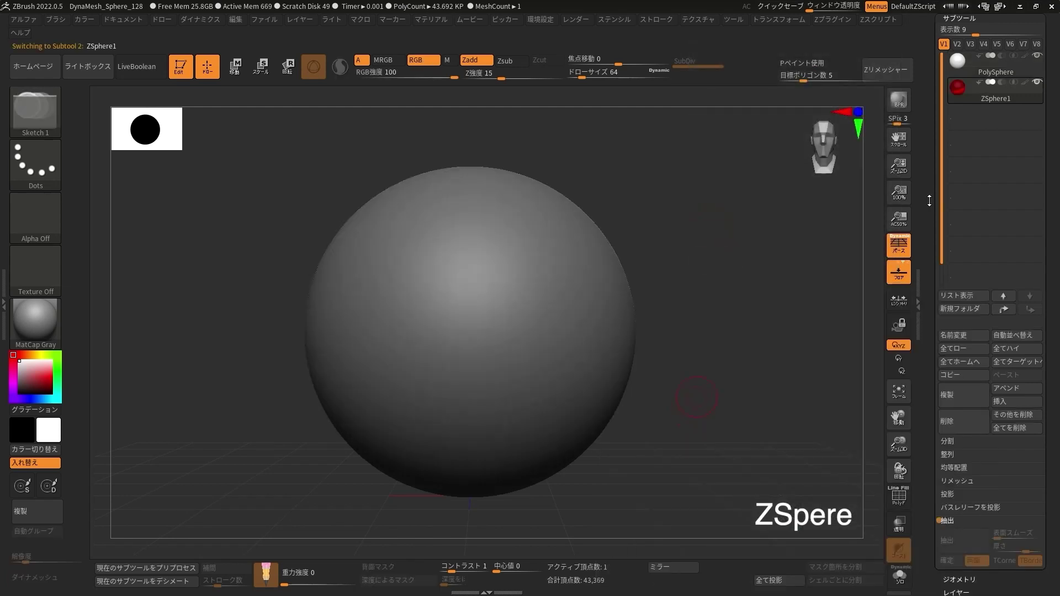
scroll(1038, 191, up, 3)
click(1037, 187)
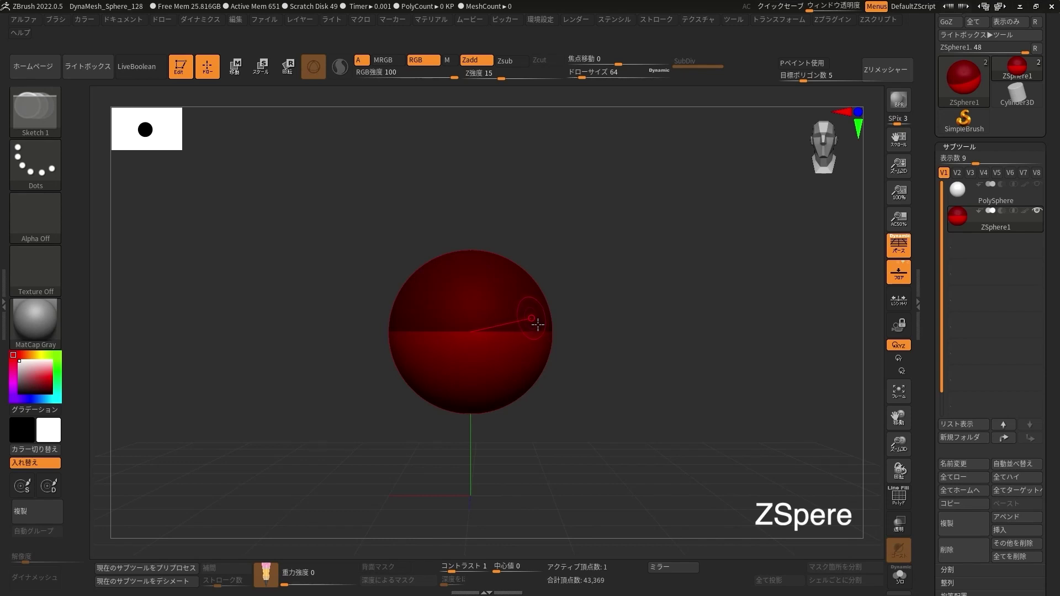
- Turn on X mirror symmetry and snap the view to a straight front view
key(x)
drag(542, 350, 699, 232)
click(894, 348)
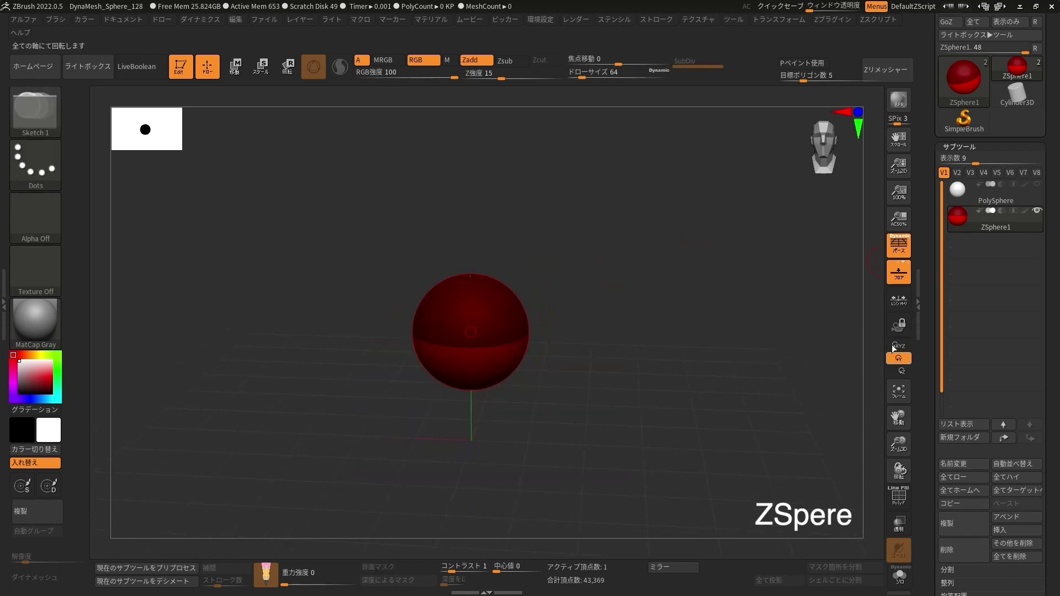
shift+drag(643, 276, 563, 360)
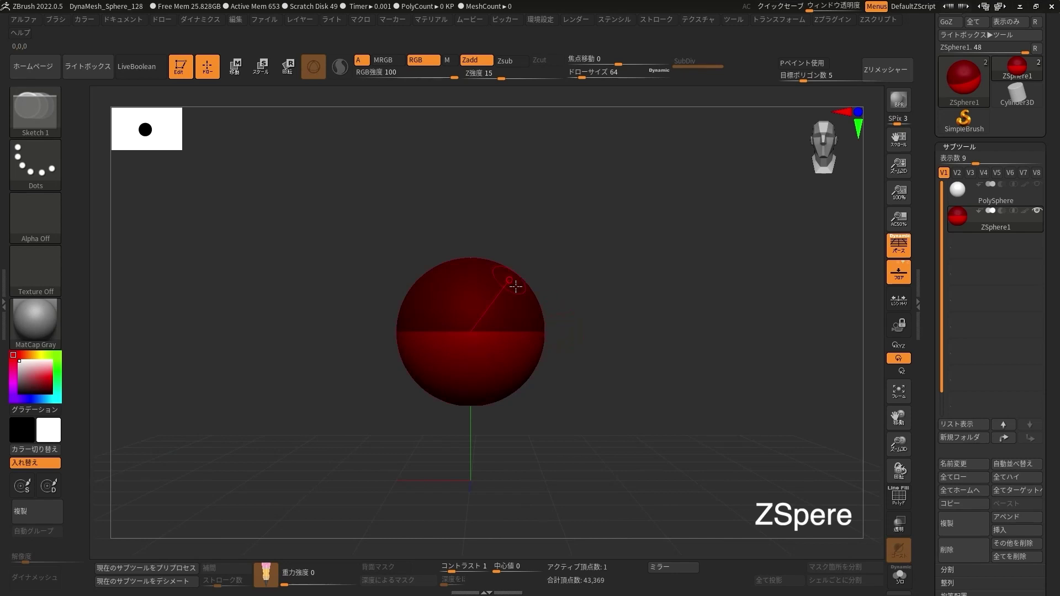
- Try Scale and Rotate modes, then return to Draw mode and zoom out
click(269, 63)
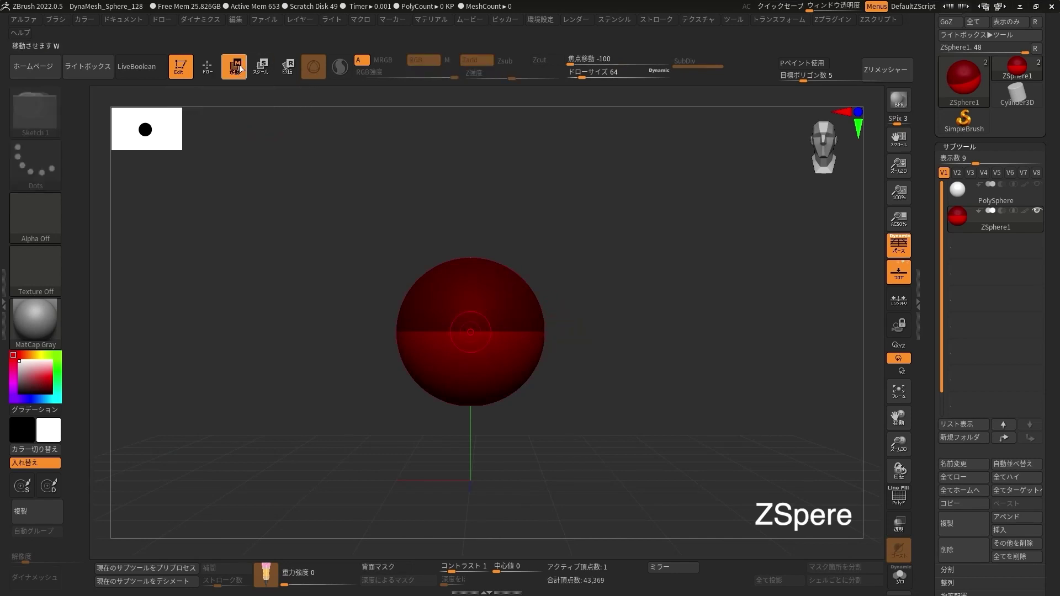
click(287, 71)
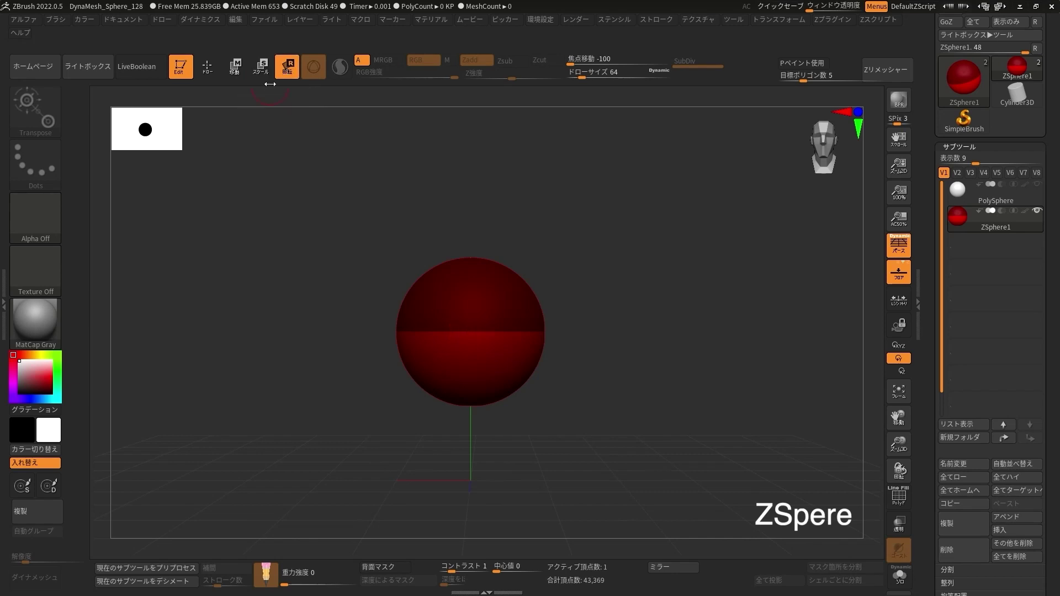
click(212, 69)
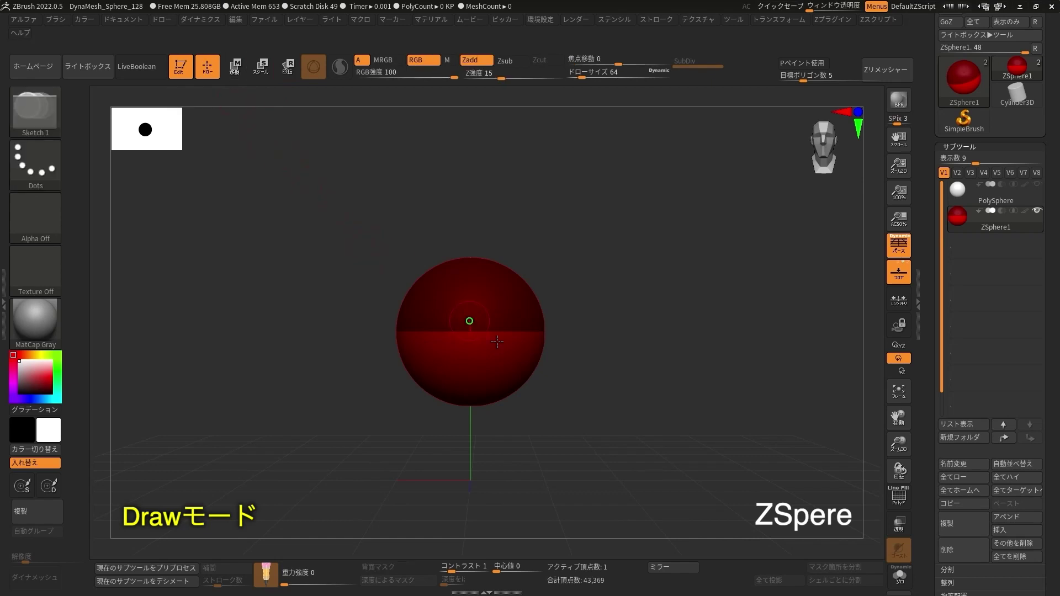
key(ctrl+z)
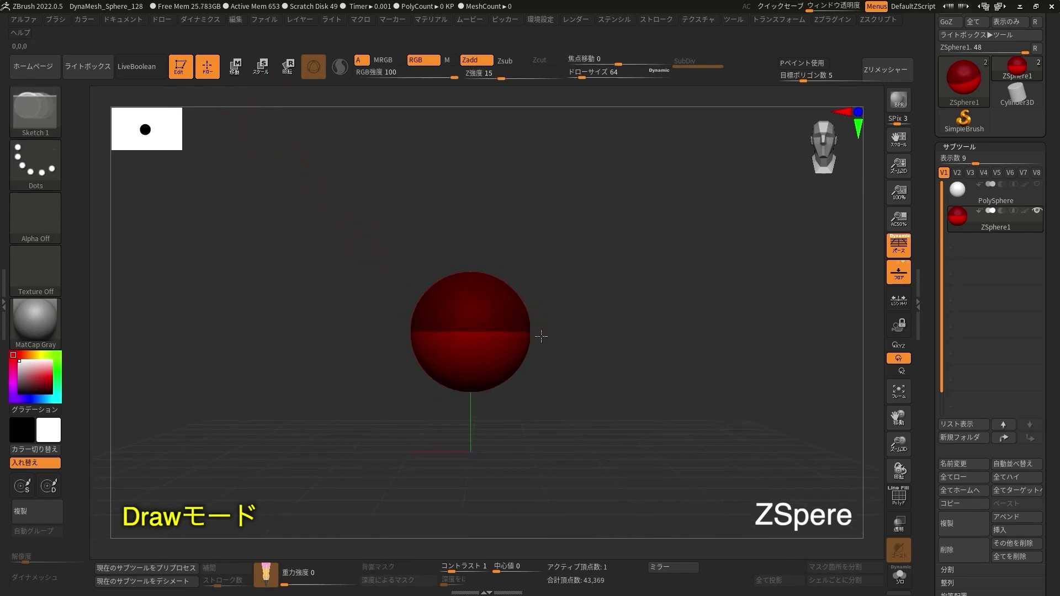
- Pull a child ZSphere from the sphere's right side, extend a long chain, and insert a middle ZSphere
drag(524, 334, 571, 324)
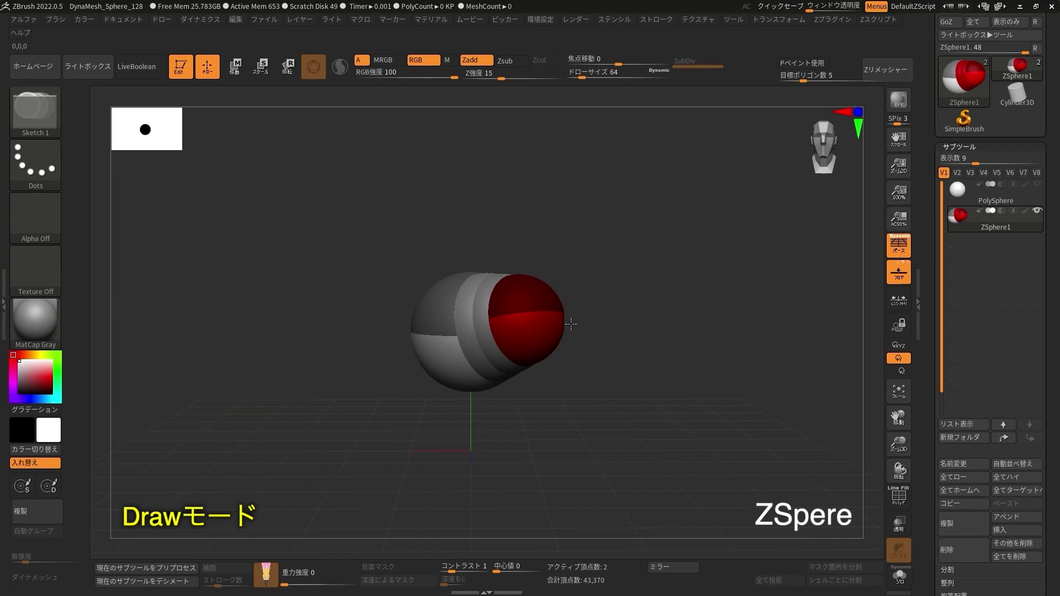
mouse_move(571, 324)
mouse_down()
mouse_move(713, 454)
mouse_move(775, 422)
mouse_move(715, 407)
mouse_move(527, 313)
mouse_move(713, 426)
mouse_move(574, 306)
mouse_move(611, 357)
mouse_move(639, 438)
mouse_move(557, 379)
mouse_move(588, 316)
mouse_up()
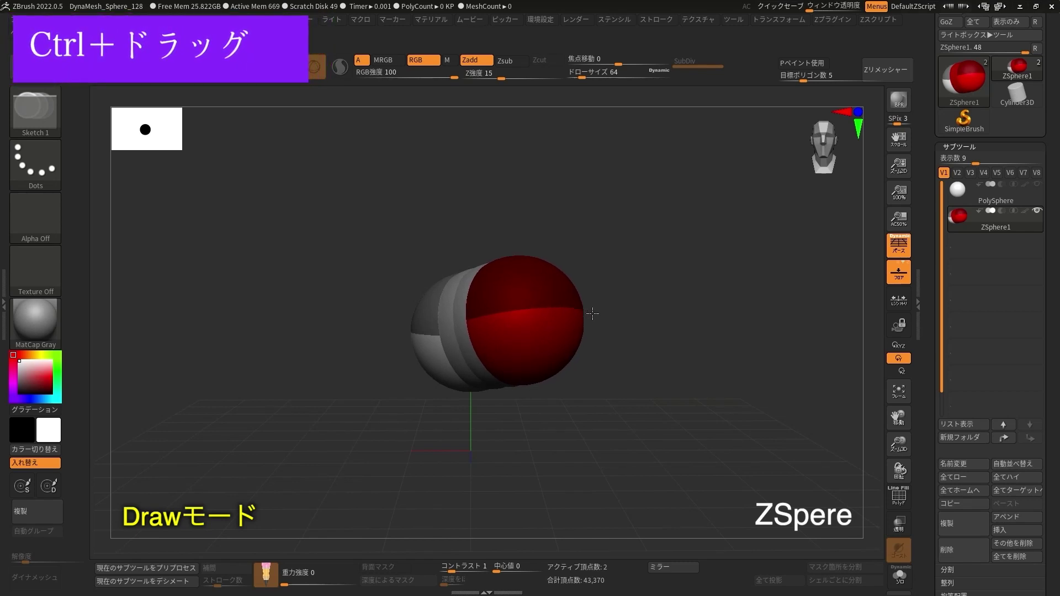
ctrl+drag(587, 316, 882, 224)
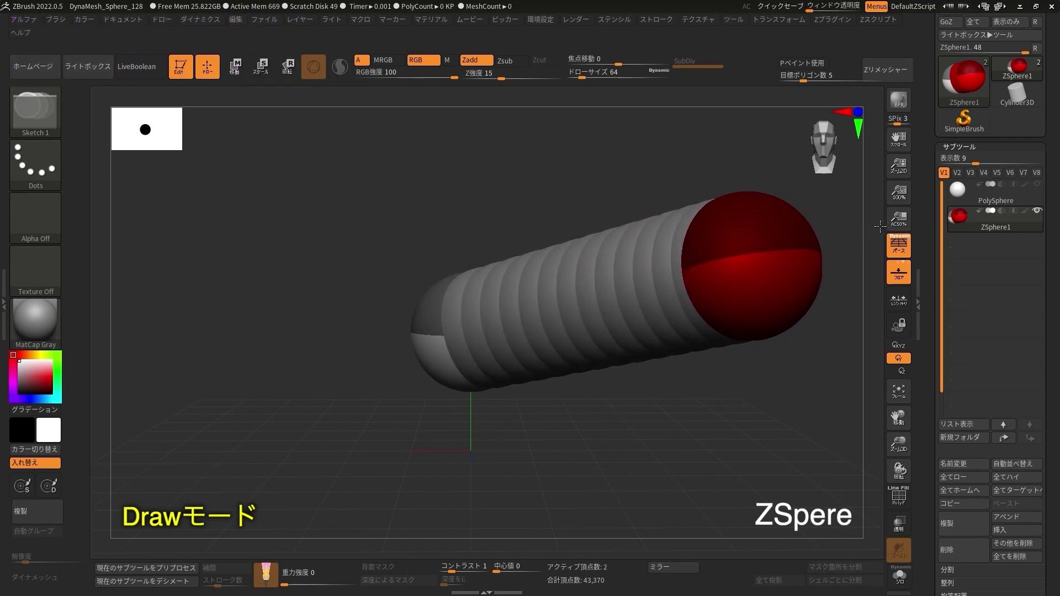
mouse_move(882, 224)
ctrl+mouse_down()
mouse_move(921, 214)
mouse_move(645, 330)
ctrl+mouse_up()
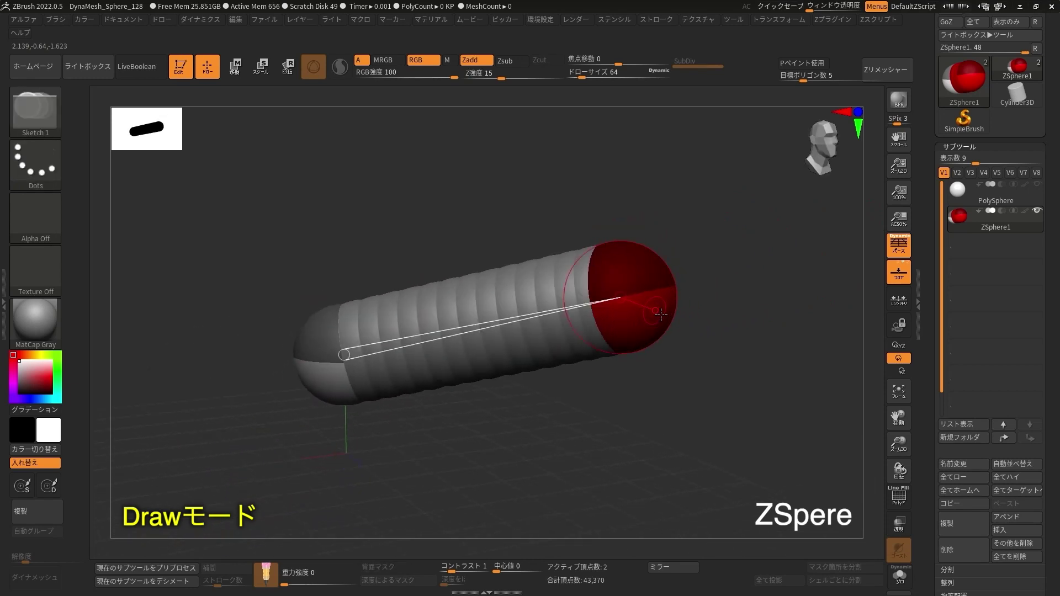
drag(645, 330, 534, 314)
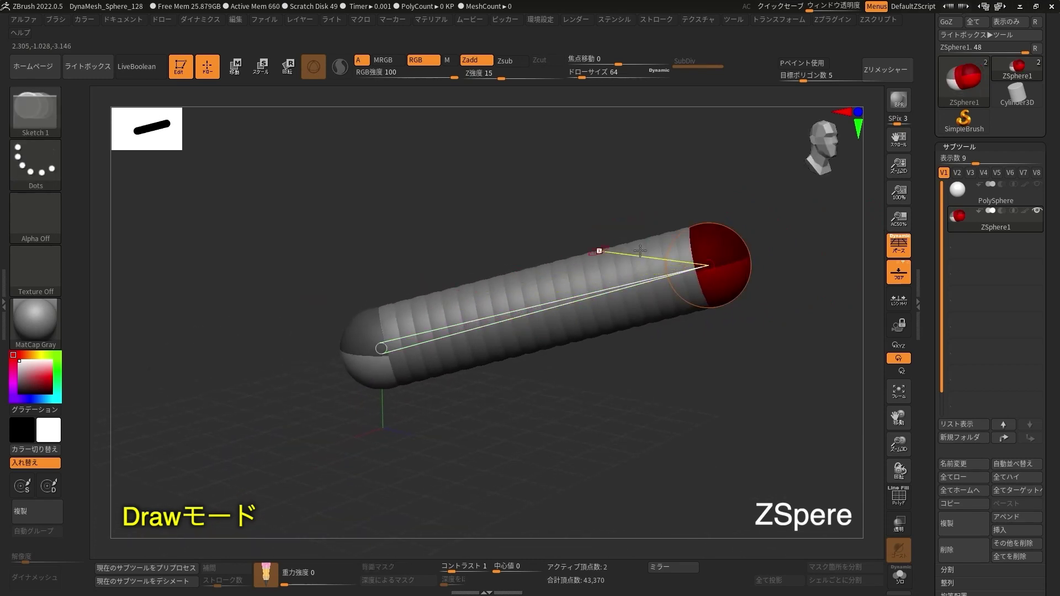
click(538, 312)
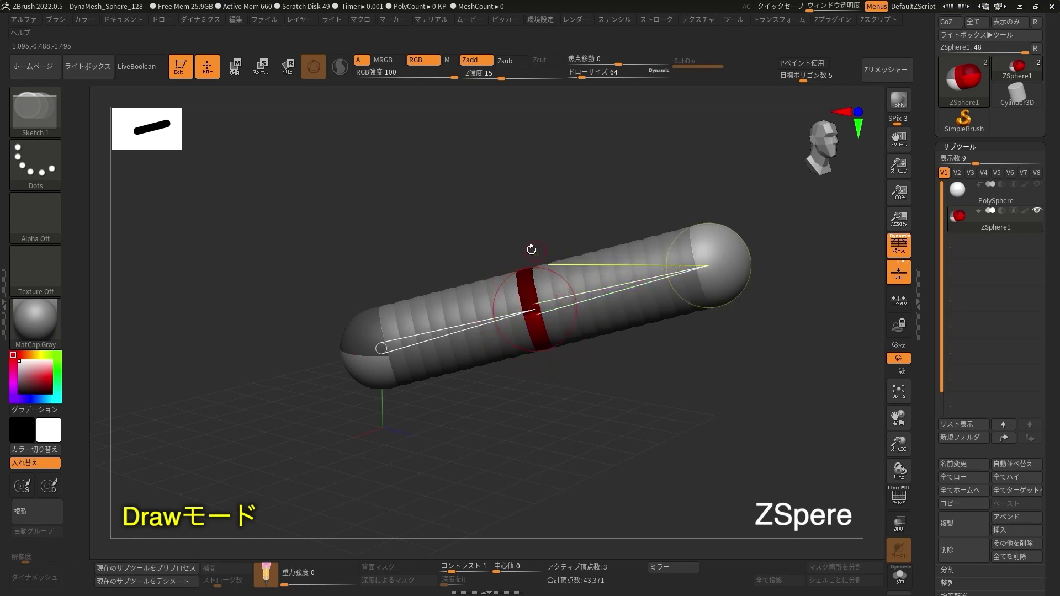
- Add a child ZSphere on the middle joint and small ZSpheres toward the branch tip
mouse_move(549, 283)
mouse_down()
mouse_move(569, 268)
mouse_move(569, 229)
mouse_move(592, 184)
mouse_move(598, 259)
mouse_up()
drag(445, 326, 380, 416)
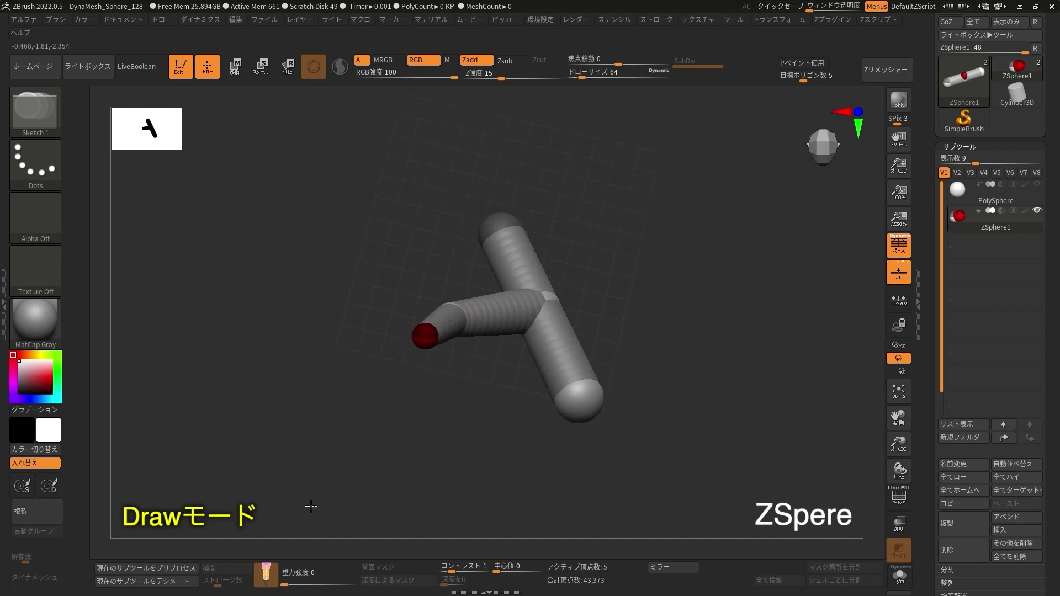
mouse_move(401, 436)
mouse_down()
mouse_move(497, 291)
mouse_move(561, 226)
mouse_up()
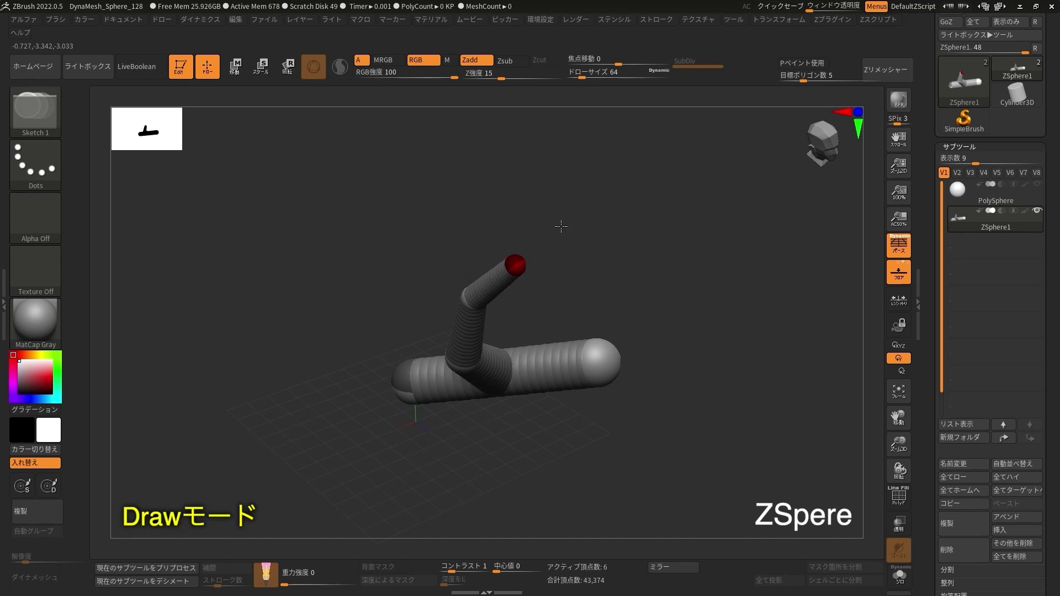
mouse_move(563, 224)
mouse_down()
mouse_move(530, 296)
mouse_move(546, 293)
mouse_up()
click(525, 297)
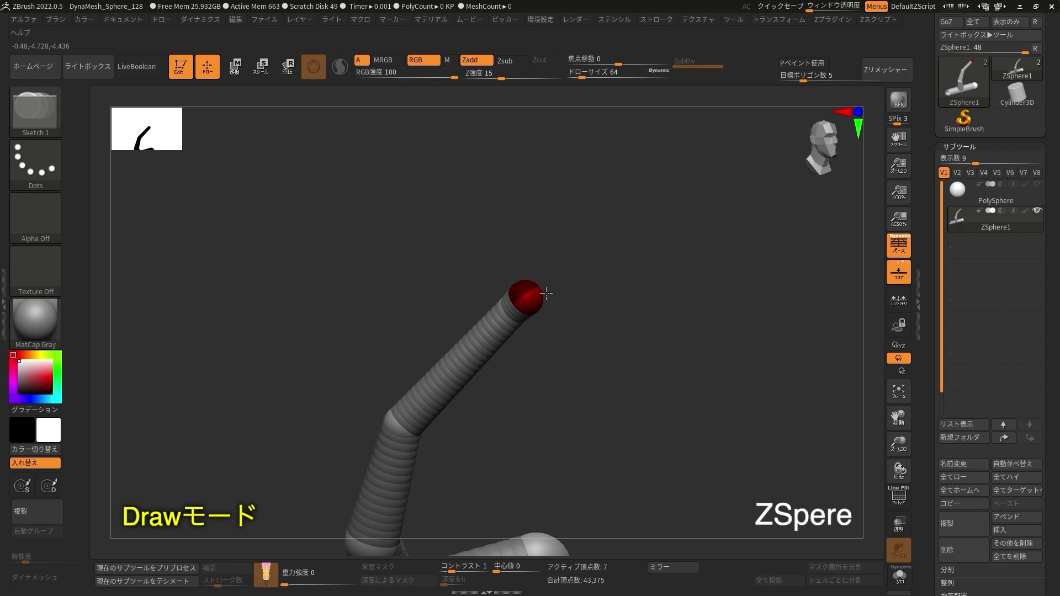
- Draw a long chain of ZSpheres outward from the branch tip
mouse_move(626, 249)
mouse_down()
mouse_move(575, 291)
mouse_move(552, 287)
mouse_up()
drag(540, 289, 563, 280)
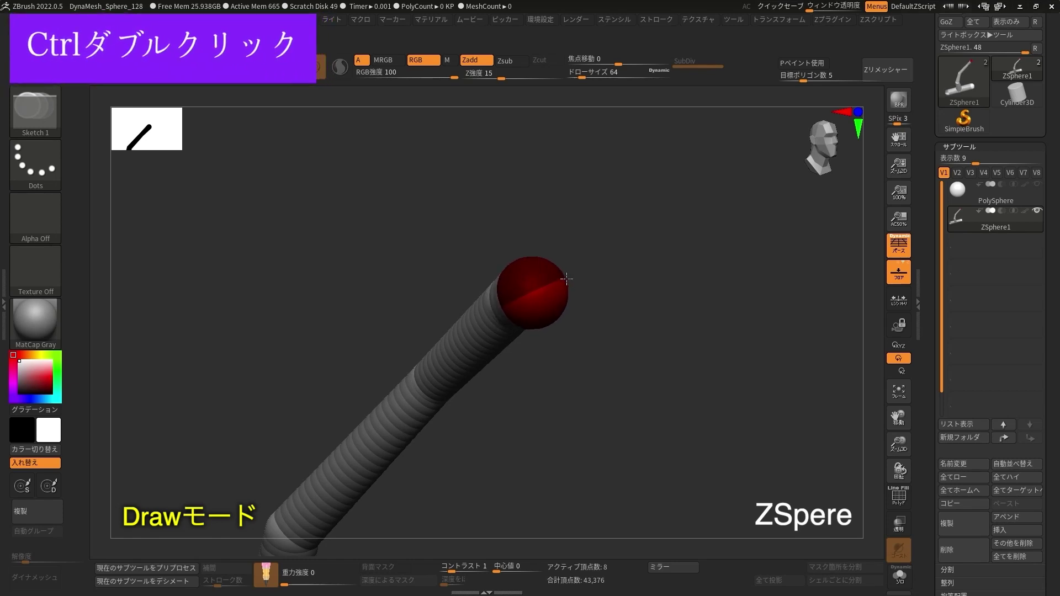
mouse_move(563, 281)
mouse_down()
mouse_move(552, 288)
mouse_move(722, 337)
mouse_move(580, 454)
mouse_move(428, 297)
mouse_move(597, 166)
mouse_move(687, 332)
mouse_move(426, 293)
mouse_move(196, 306)
mouse_move(817, 296)
mouse_move(585, 467)
mouse_move(360, 112)
mouse_move(213, 126)
mouse_move(166, 290)
mouse_move(353, 482)
mouse_move(754, 174)
mouse_move(485, 119)
mouse_move(308, 355)
mouse_move(422, 438)
mouse_up()
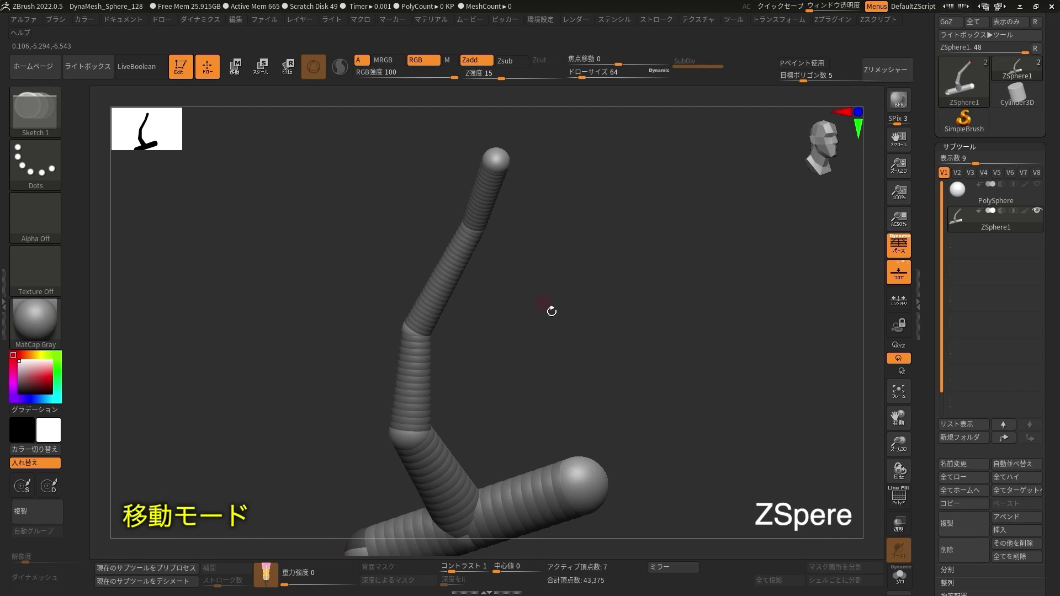
click(234, 67)
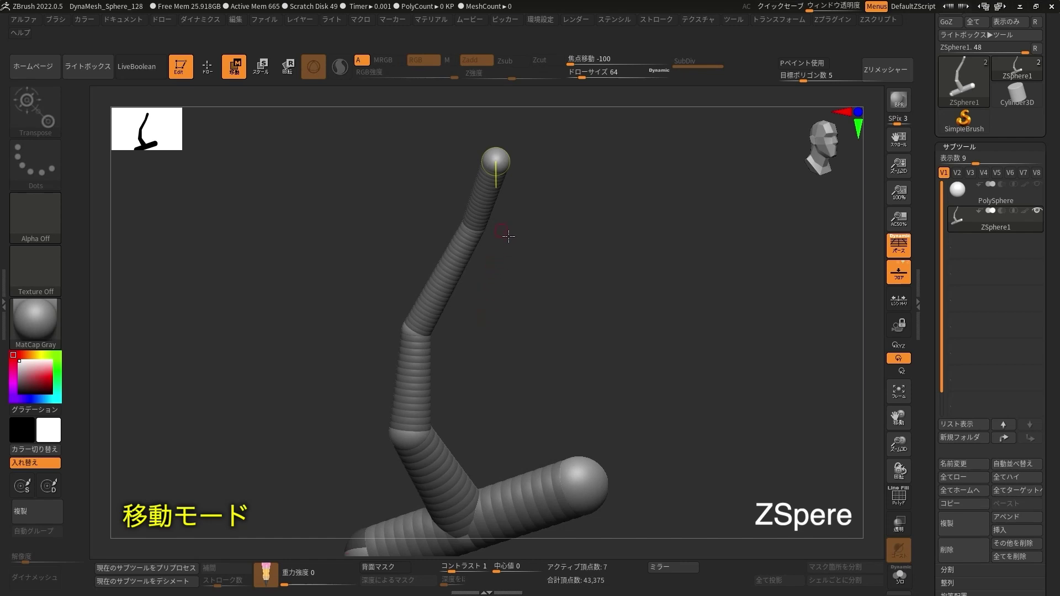
- Move the branch ZSpheres into a bent arm, stretching the end segment right and lower
mouse_move(415, 213)
mouse_down()
mouse_move(223, 378)
mouse_move(280, 287)
mouse_move(437, 178)
mouse_move(595, 370)
mouse_move(575, 204)
mouse_move(442, 208)
mouse_move(346, 314)
mouse_up()
mouse_move(471, 204)
mouse_down()
mouse_move(445, 267)
mouse_move(519, 401)
mouse_move(520, 326)
mouse_move(402, 237)
mouse_move(275, 206)
mouse_move(267, 284)
mouse_up()
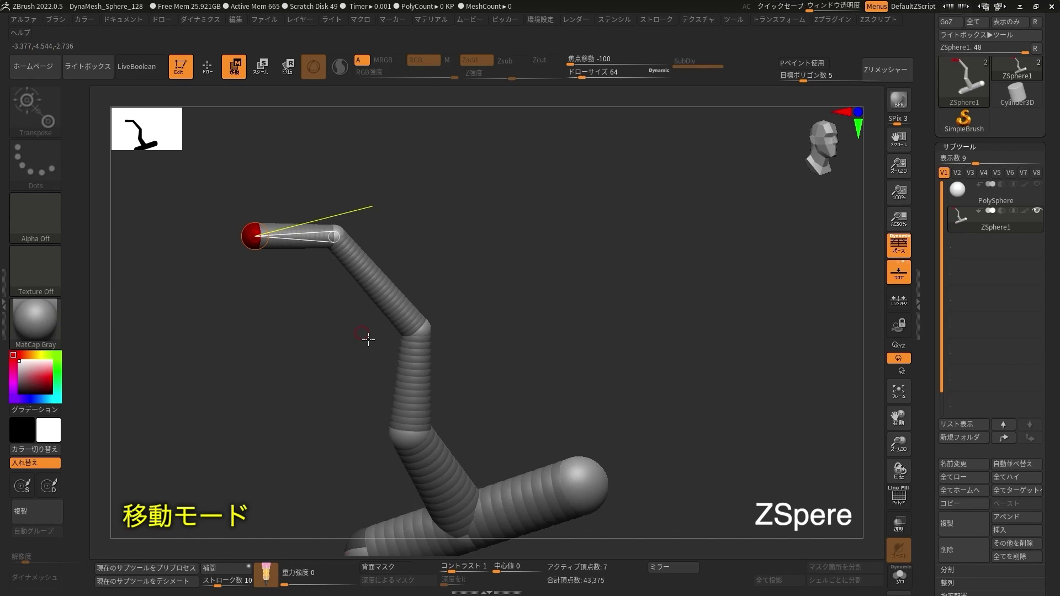
mouse_move(368, 339)
mouse_down()
mouse_move(219, 294)
mouse_move(155, 442)
mouse_move(731, 272)
mouse_move(849, 213)
mouse_move(805, 202)
mouse_move(592, 298)
mouse_move(559, 340)
mouse_move(681, 202)
mouse_move(599, 409)
mouse_up()
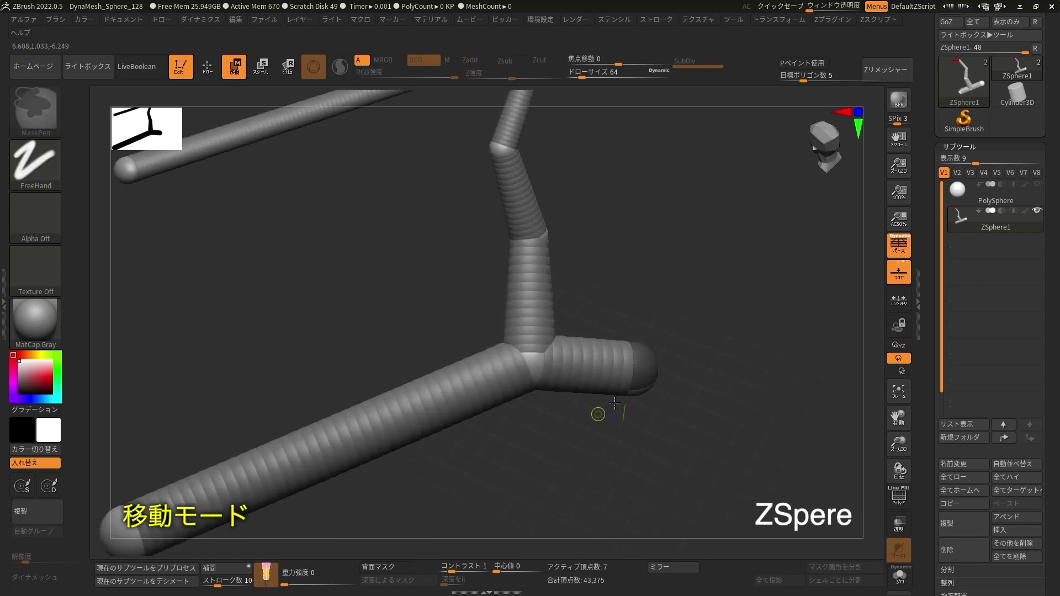
scroll(571, 397, up, 3)
mouse_move(570, 398)
mouse_down()
mouse_move(581, 232)
mouse_move(578, 464)
mouse_up()
drag(635, 486, 359, 331)
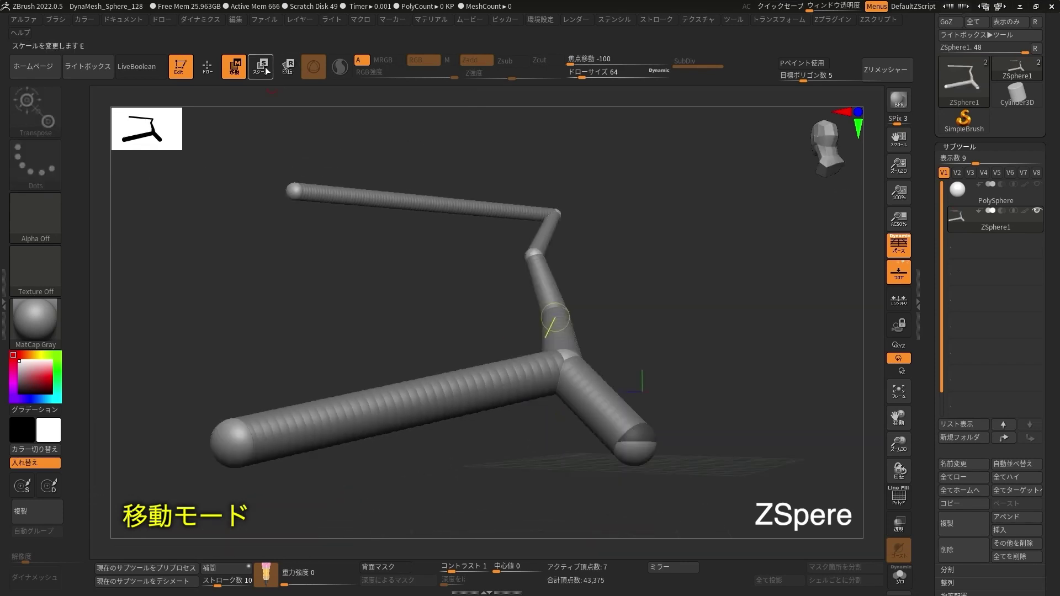
click(267, 71)
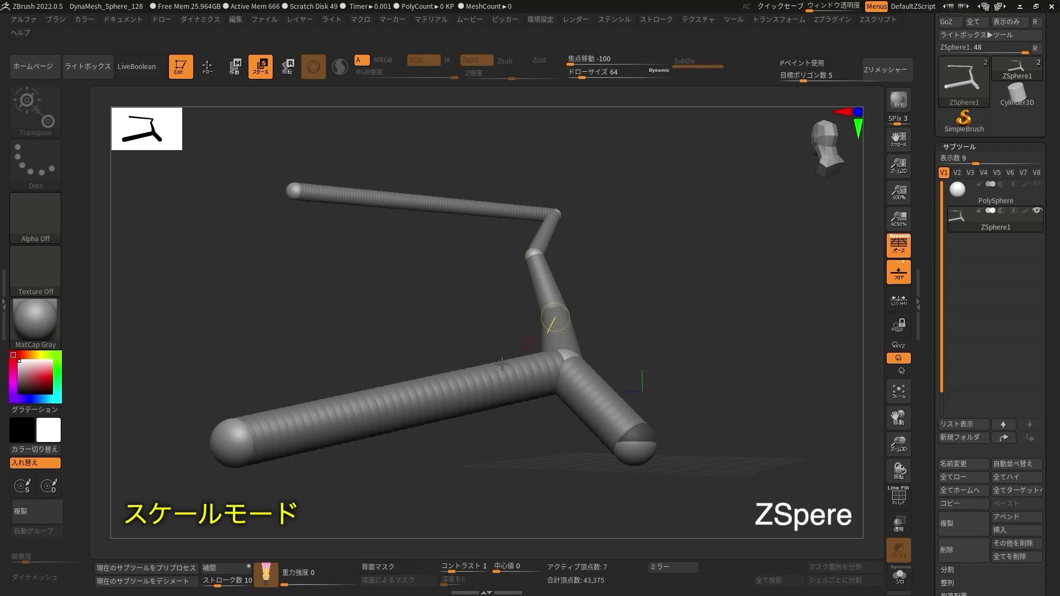
- Resize the arm-end ZSpheres, lengthen the top chain's left link, and enlarge the short arm's tip
drag(223, 441, 315, 139)
mouse_move(234, 443)
mouse_down()
mouse_move(310, 295)
mouse_move(298, 191)
mouse_move(340, 558)
mouse_up()
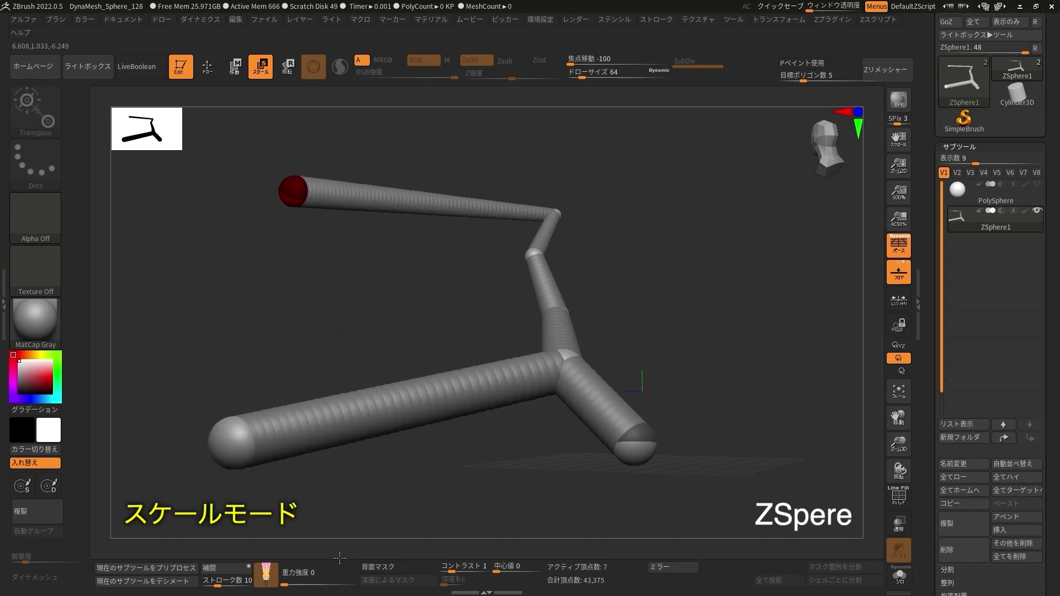
drag(336, 554, 355, 105)
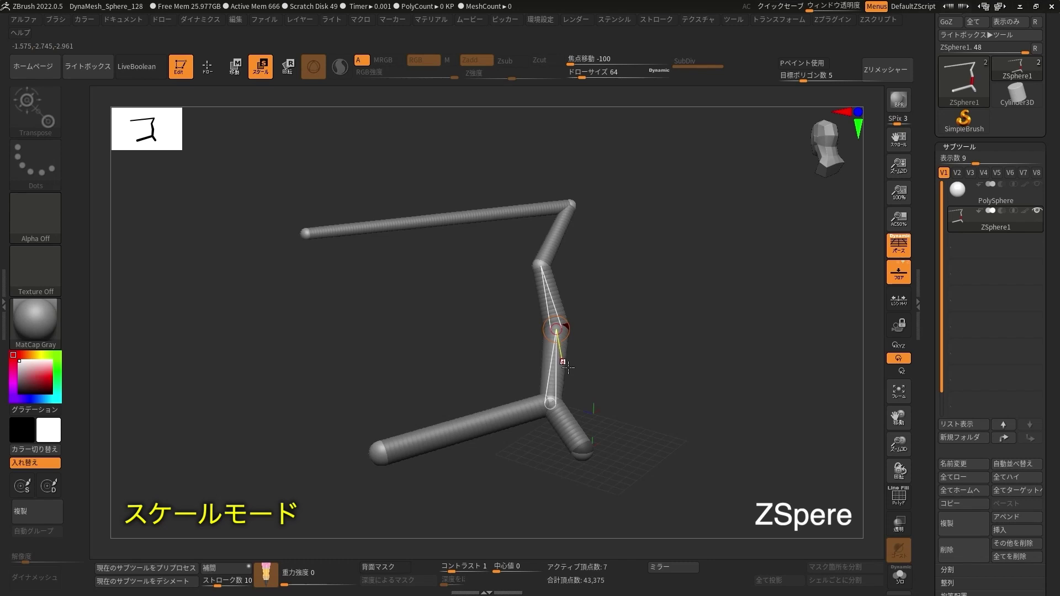
mouse_move(571, 371)
mouse_down()
mouse_move(645, 341)
mouse_move(644, 301)
mouse_move(551, 385)
mouse_up()
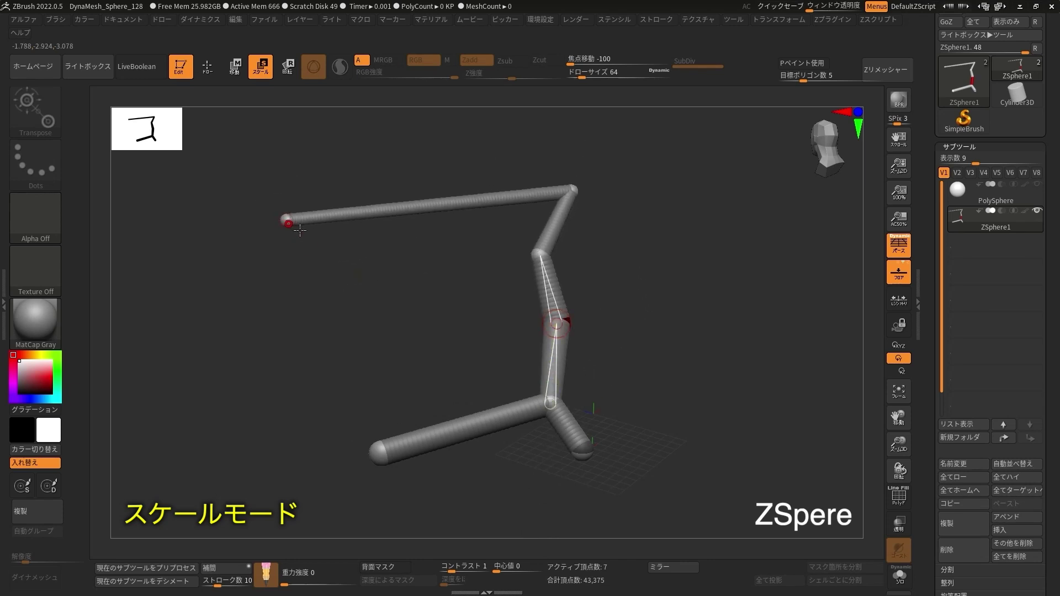
drag(300, 231, 567, 365)
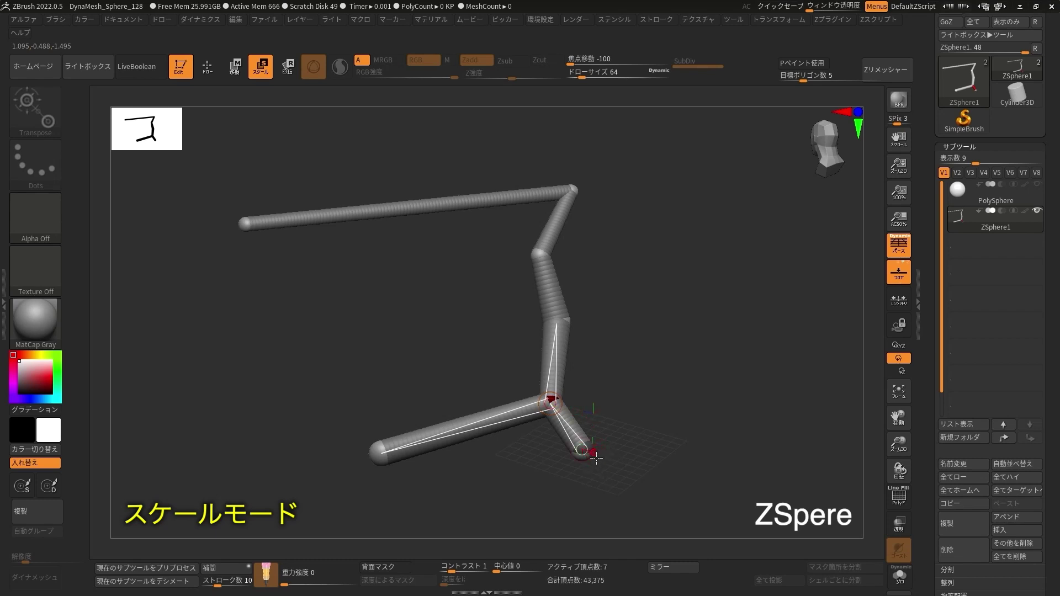
drag(597, 457, 574, 467)
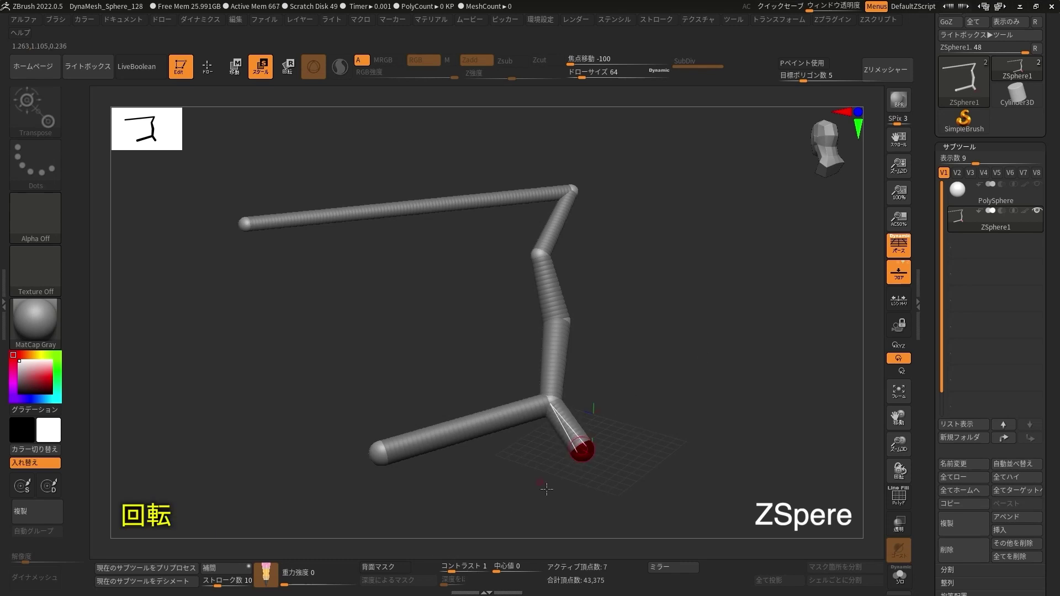
- In Rotate mode, turn the top arm toward the viewer and swing the lower-left arm upward
click(288, 66)
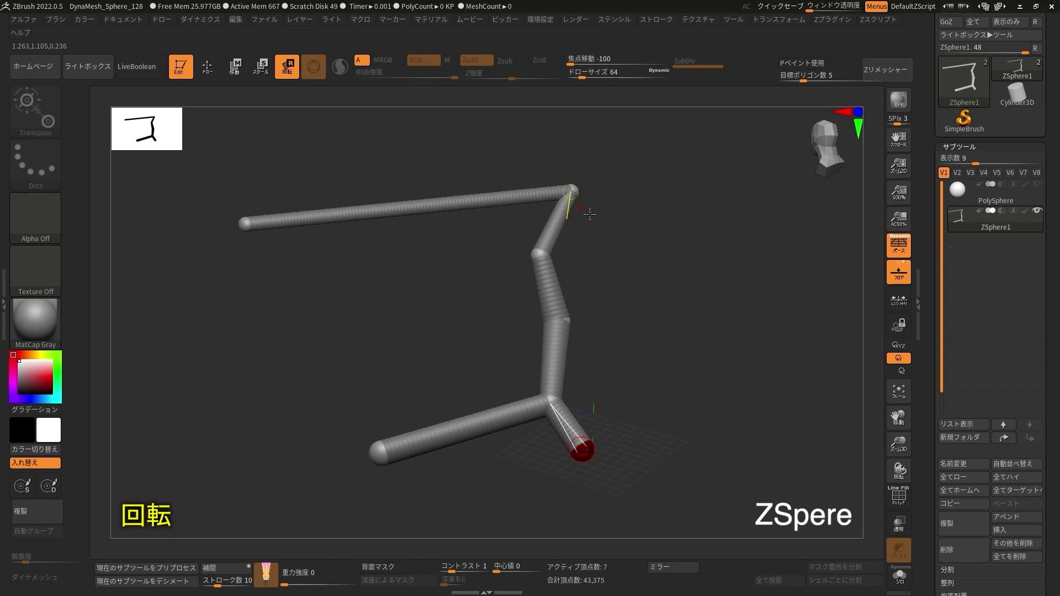
mouse_move(572, 192)
mouse_down()
mouse_move(831, 184)
mouse_move(537, 216)
mouse_move(701, 286)
mouse_move(643, 174)
mouse_move(620, 319)
mouse_move(632, 216)
mouse_move(574, 265)
mouse_move(537, 392)
mouse_move(538, 357)
mouse_up()
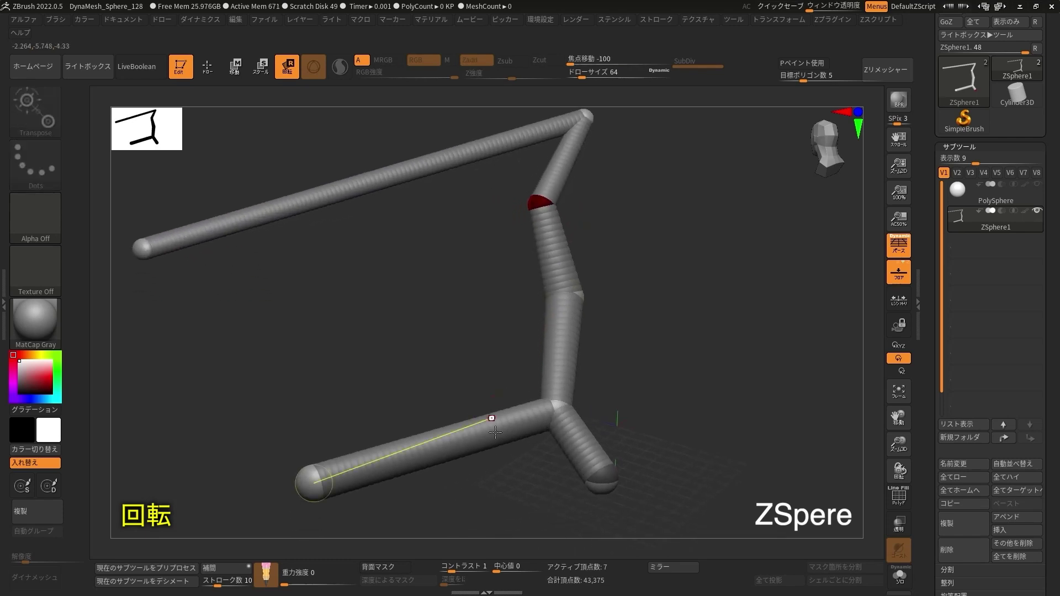
mouse_move(435, 461)
mouse_down()
mouse_move(600, 345)
mouse_move(755, 335)
mouse_move(517, 365)
mouse_move(496, 505)
mouse_move(781, 270)
mouse_move(585, 463)
mouse_move(420, 387)
mouse_move(755, 446)
mouse_move(692, 401)
mouse_move(763, 348)
mouse_move(741, 384)
mouse_move(541, 379)
mouse_move(570, 300)
mouse_move(552, 364)
mouse_move(568, 379)
mouse_move(549, 372)
mouse_move(544, 279)
mouse_move(635, 376)
mouse_move(585, 378)
mouse_move(603, 405)
mouse_move(718, 471)
mouse_move(459, 335)
mouse_move(727, 444)
mouse_move(547, 326)
mouse_move(621, 395)
mouse_move(529, 338)
mouse_move(558, 390)
mouse_move(579, 402)
mouse_move(548, 386)
mouse_move(586, 359)
mouse_up()
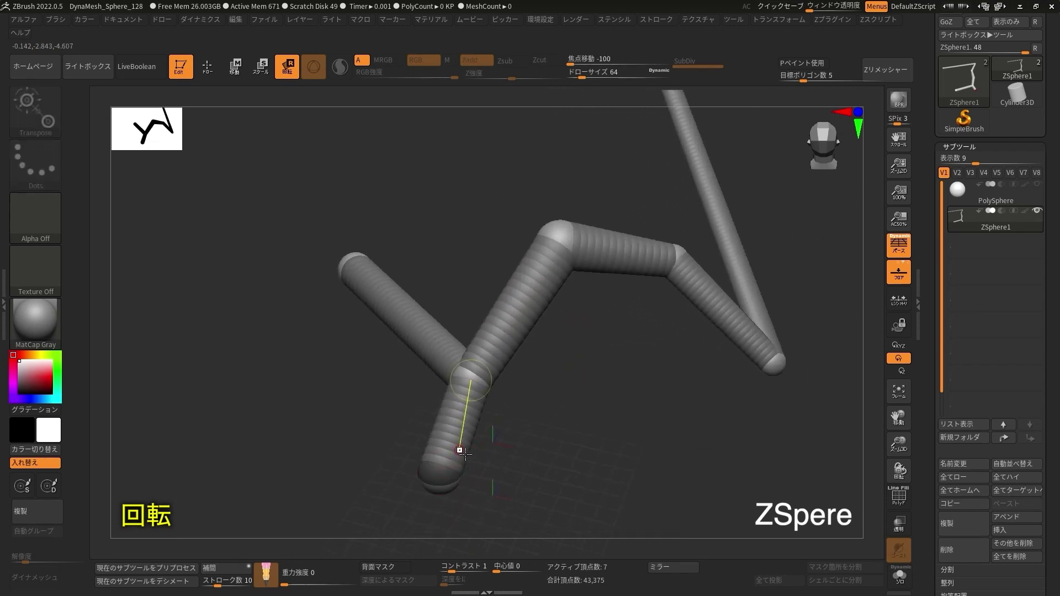
drag(478, 415, 469, 481)
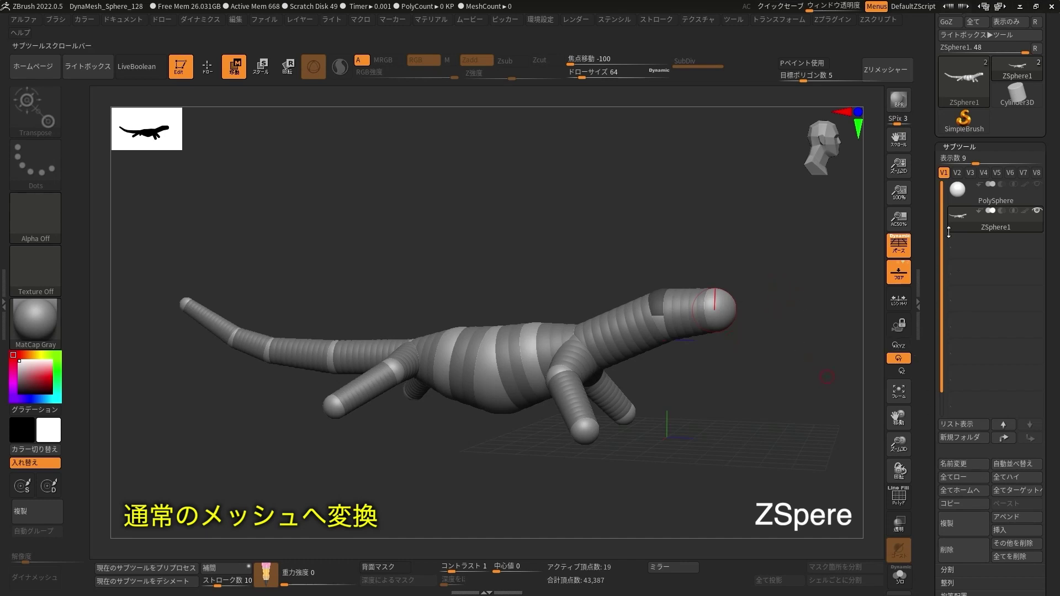
- Collapse the SubTool section of the Tool palette
click(960, 146)
- Expand Adaptive Skin in the Tool palette and turn on its Preview
drag(935, 402, 961, 319)
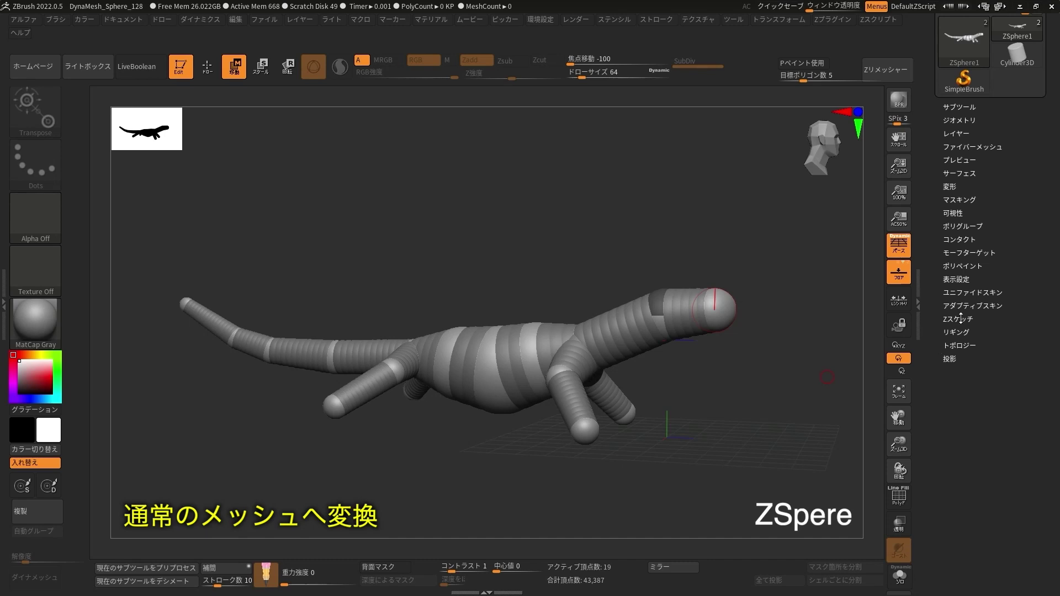
click(983, 306)
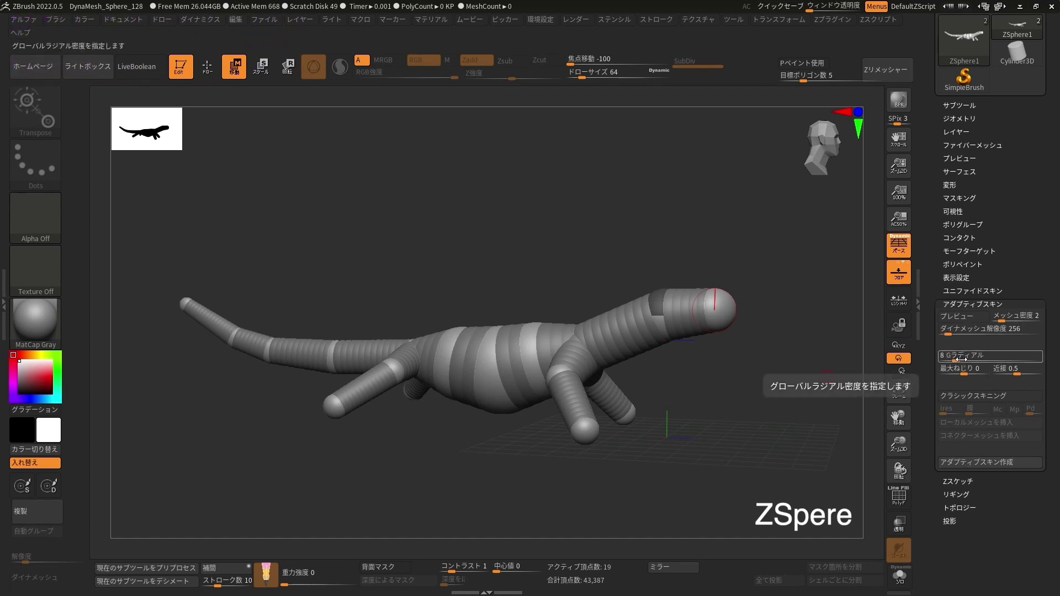
click(971, 322)
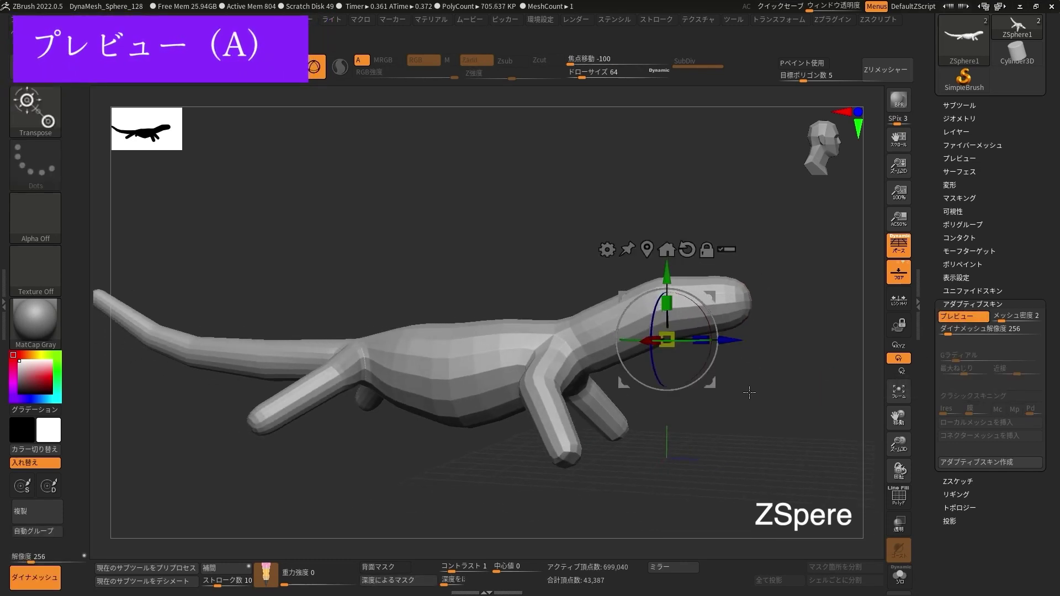
- Toggle the Adaptive Skin preview on and off to compare the skin with the ZSpheres
key(q)
mouse_move(747, 391)
mouse_down()
mouse_move(748, 441)
mouse_move(740, 394)
mouse_up()
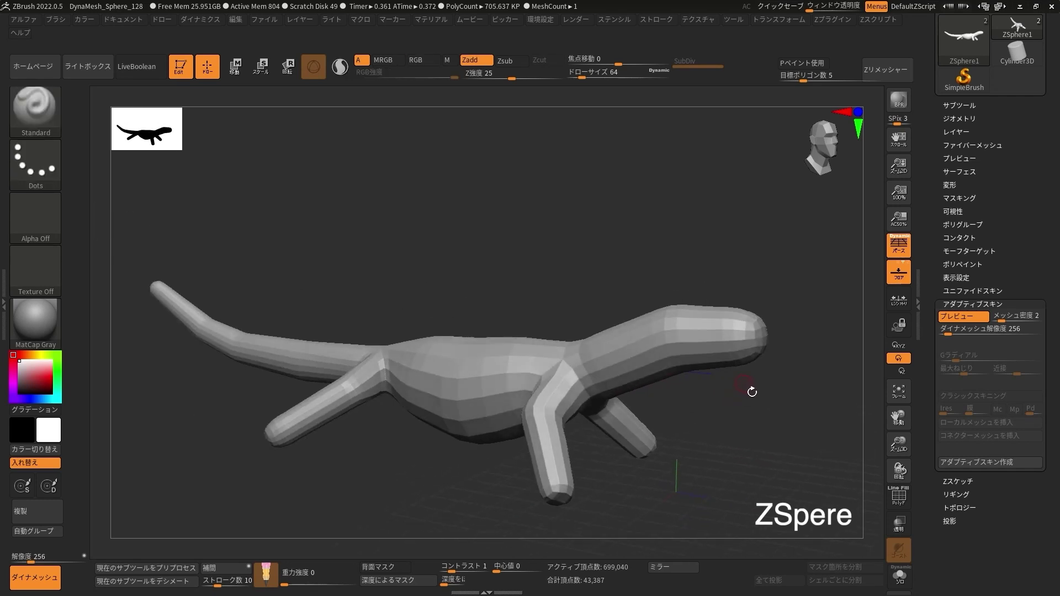
key(a)
key(a)
key(a)
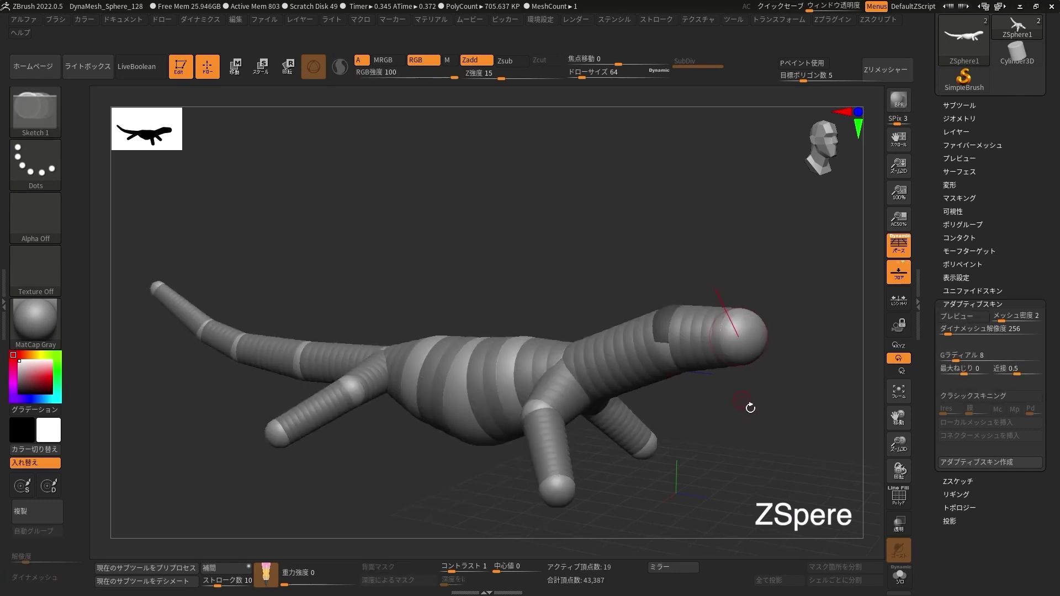
key(a)
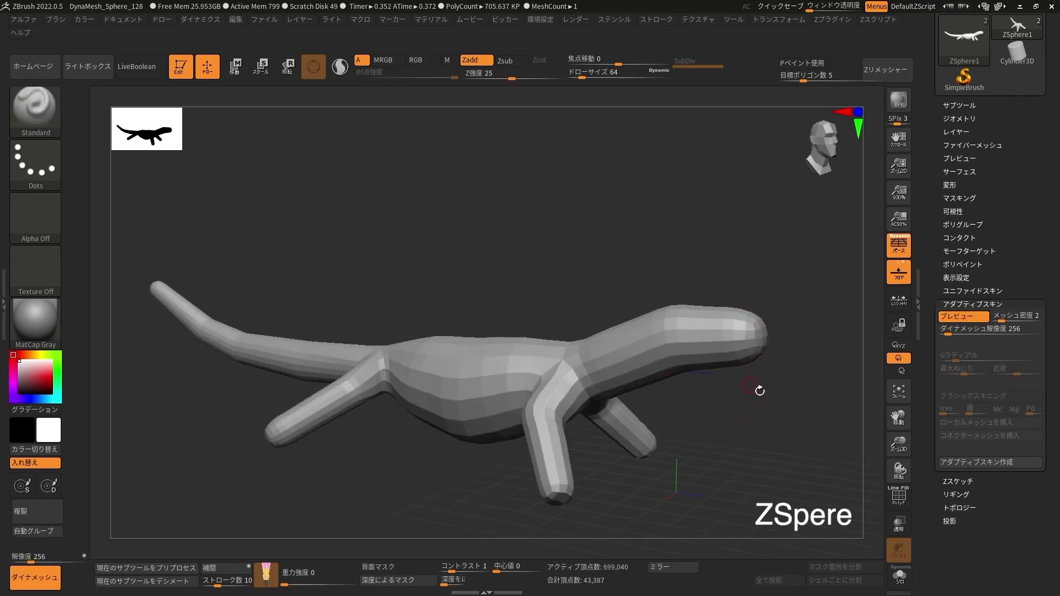
drag(750, 406, 778, 372)
key(a)
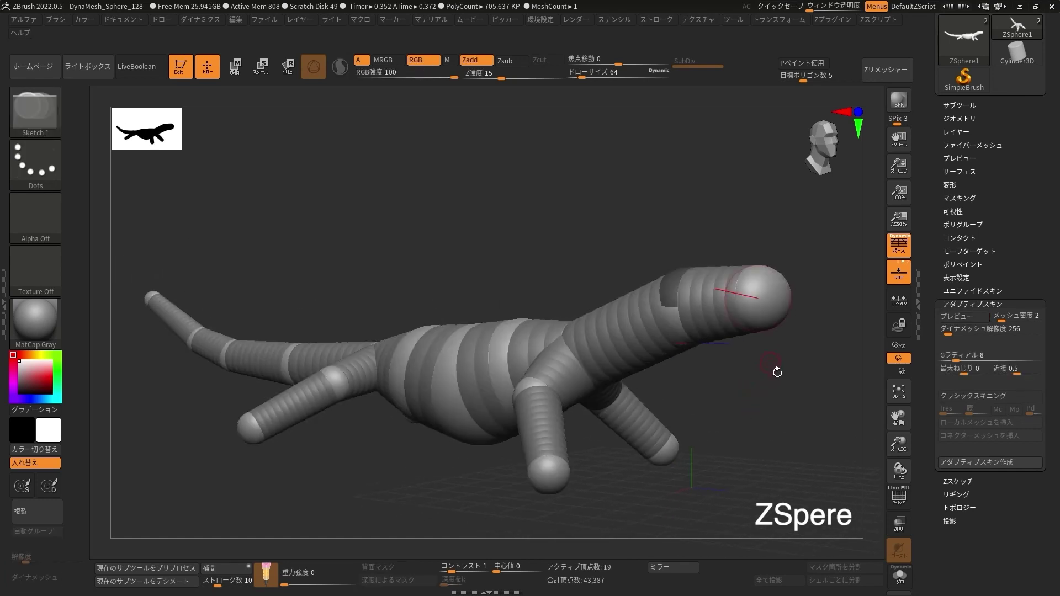
key(a)
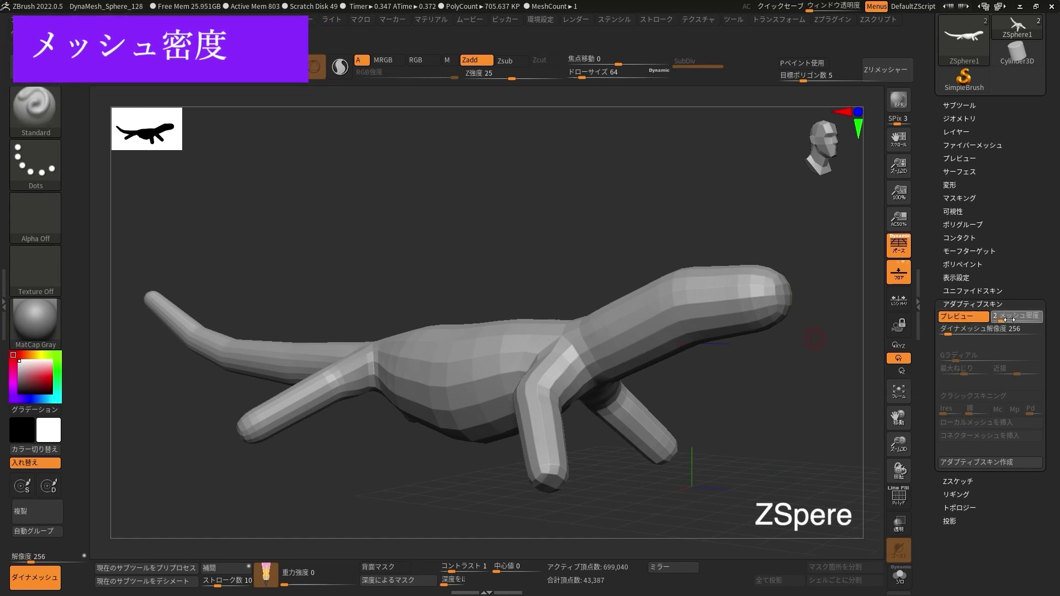
- Set Mesh Density to 4 and turn on PolyFrame to show polygroups and wireframe
drag(1016, 322, 1022, 322)
mouse_move(831, 352)
ctrl+right_down()
mouse_move(786, 383)
mouse_move(800, 333)
mouse_move(850, 329)
mouse_move(845, 345)
mouse_move(789, 388)
ctrl+right_up()
key(shift+f)
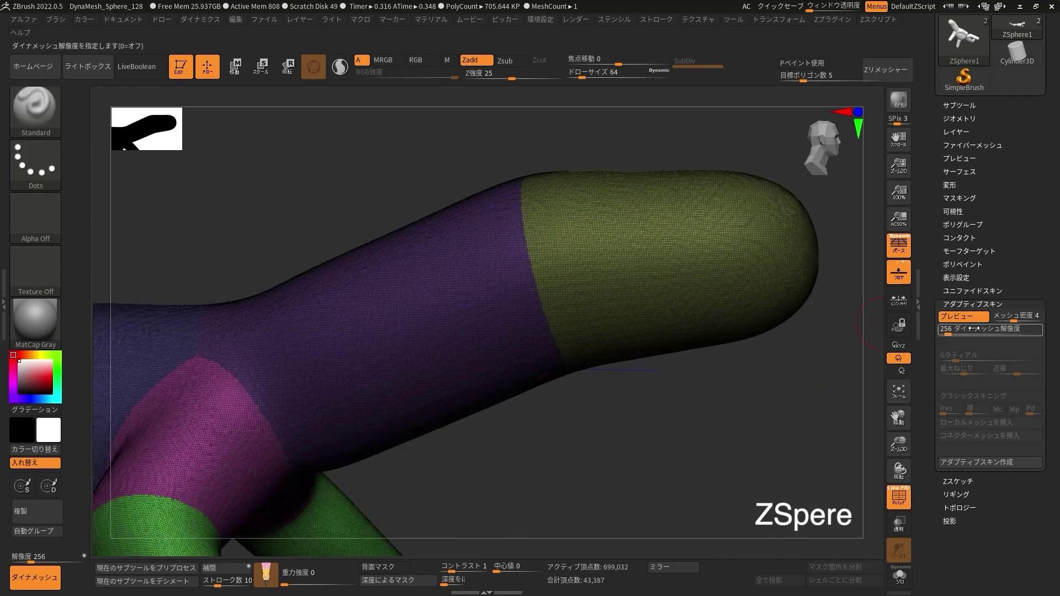
- Lower the Adaptive Skin DynaMesh Resolution from 256 to 64 and refresh the lizard skin preview
key(shift+f)
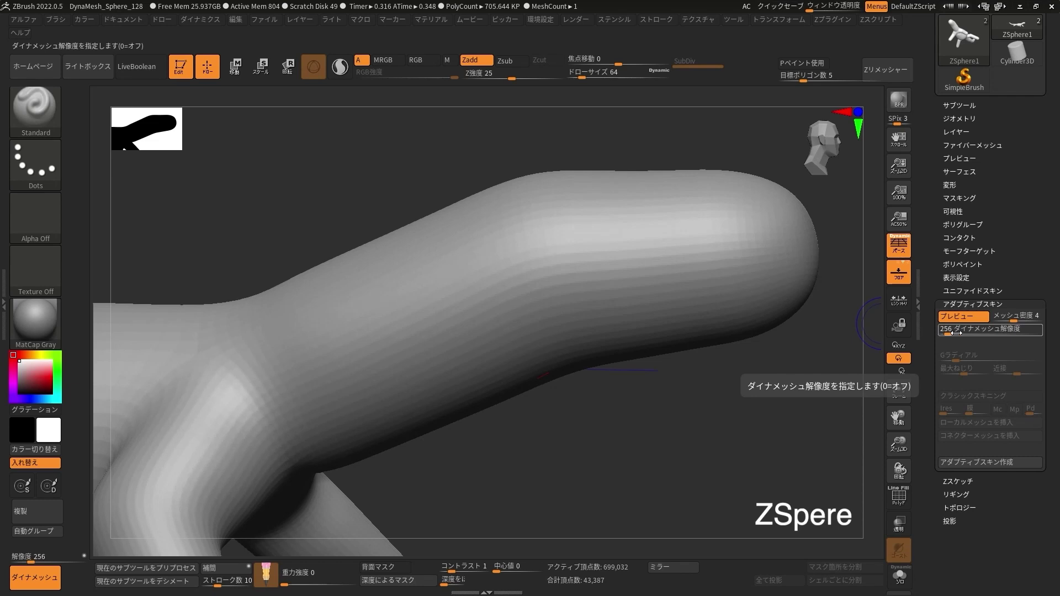
drag(950, 335, 944, 335)
key(shift+f)
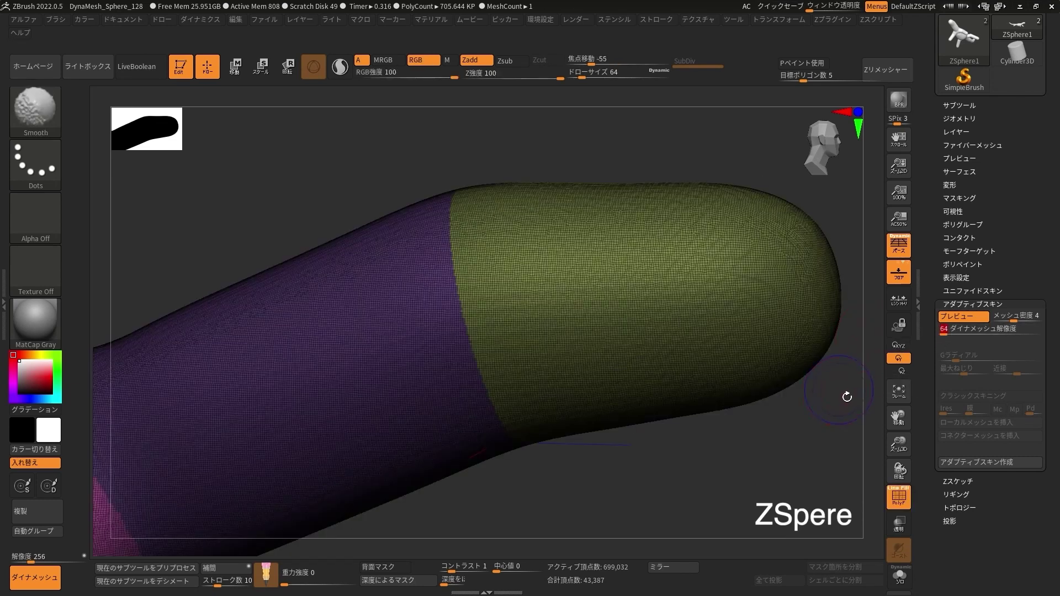
click(963, 318)
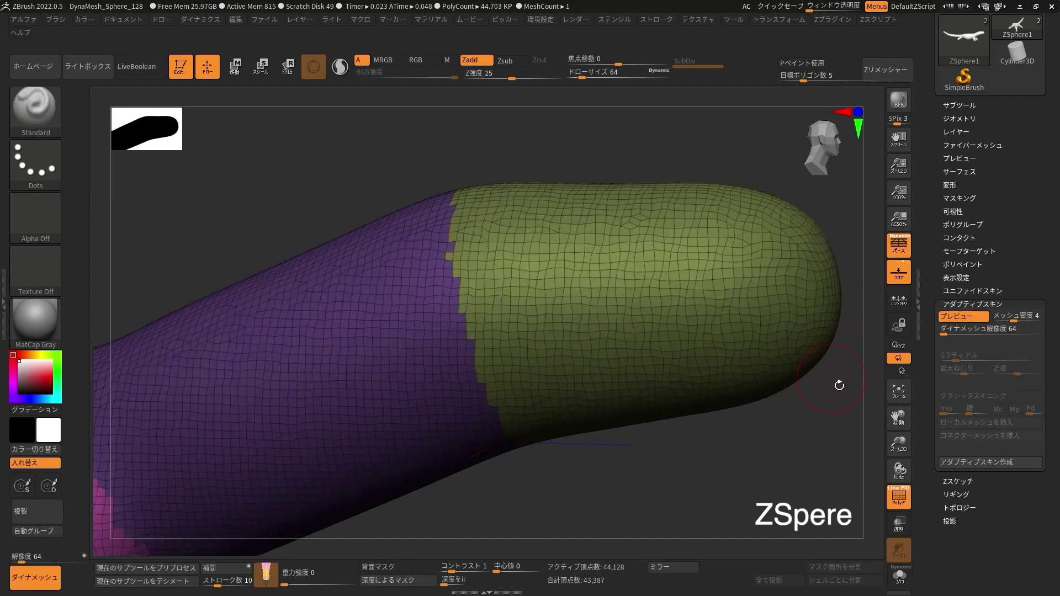
key(shift+f)
key(f)
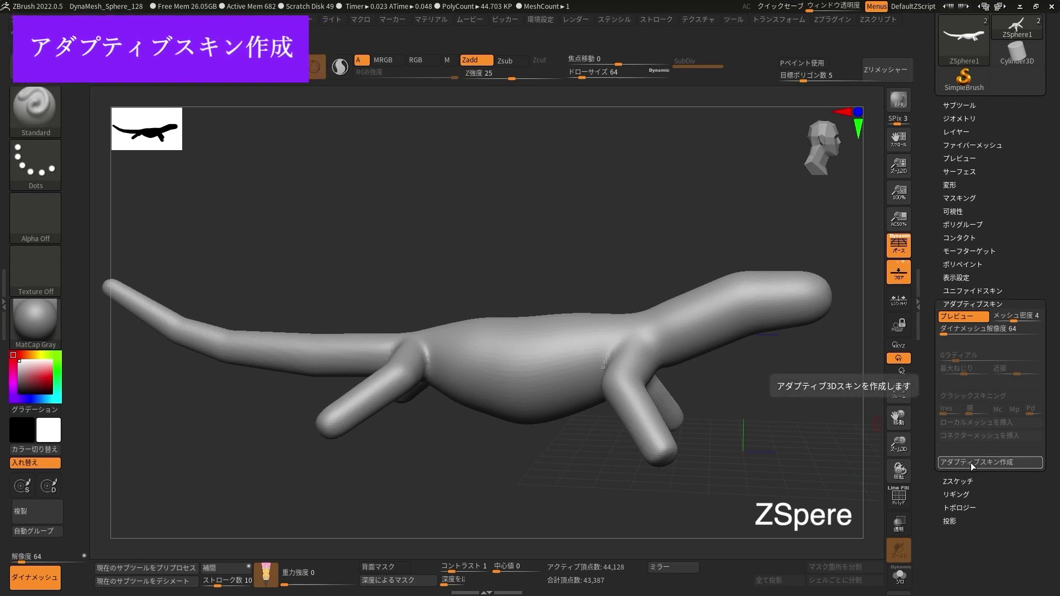
- Make the adaptive skin tool Skin_ZSphere1, then bring up the SubTool Insert mesh chooser
click(983, 459)
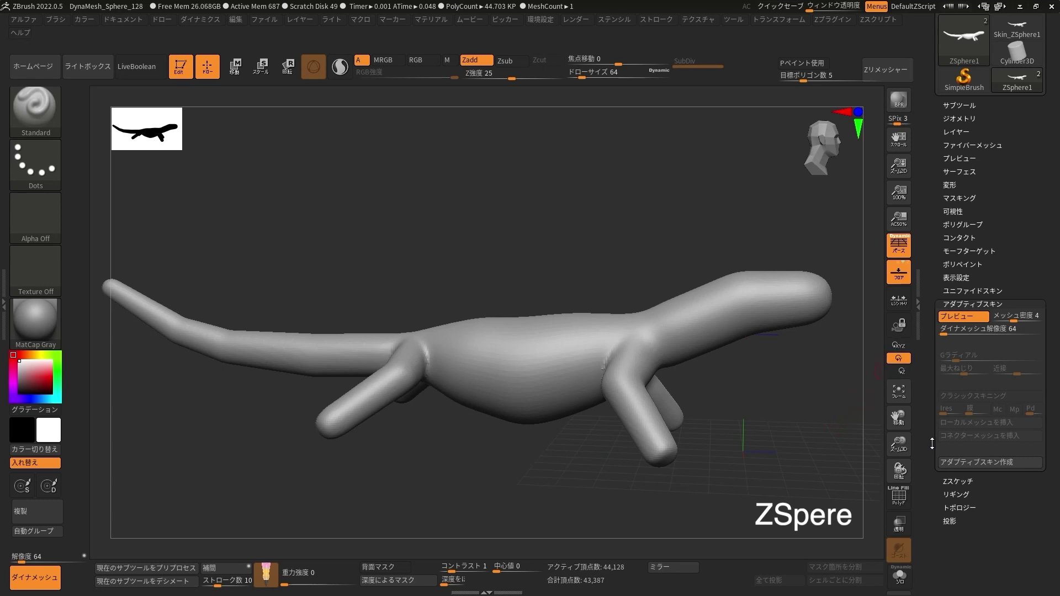
click(974, 304)
click(960, 202)
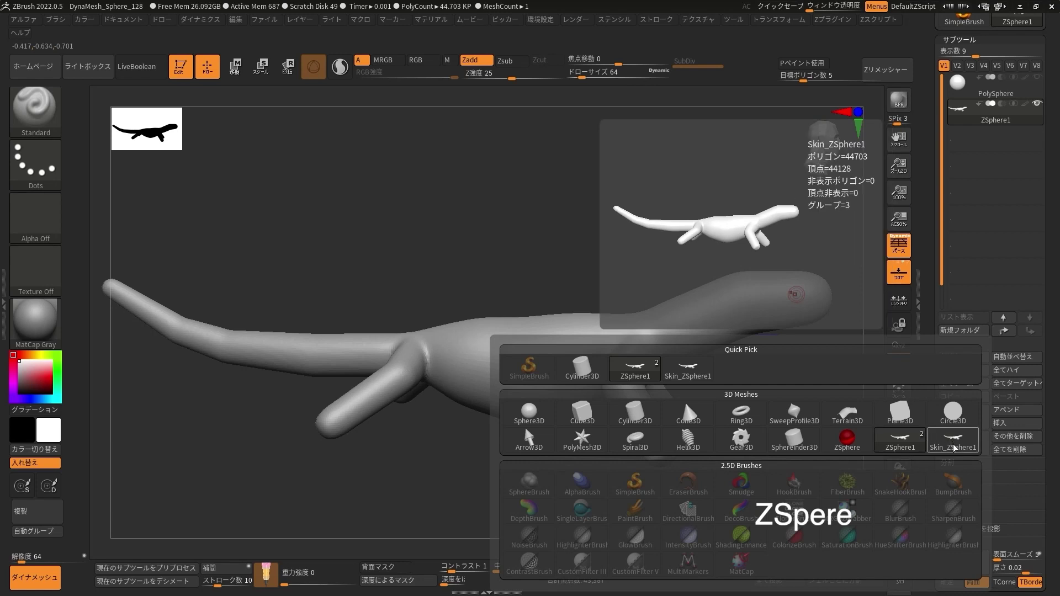
- Insert Skin_ZSphere1 as subtool Skin_ZSphere2 and select the ClayBuildup brush with B-C-B
click(952, 446)
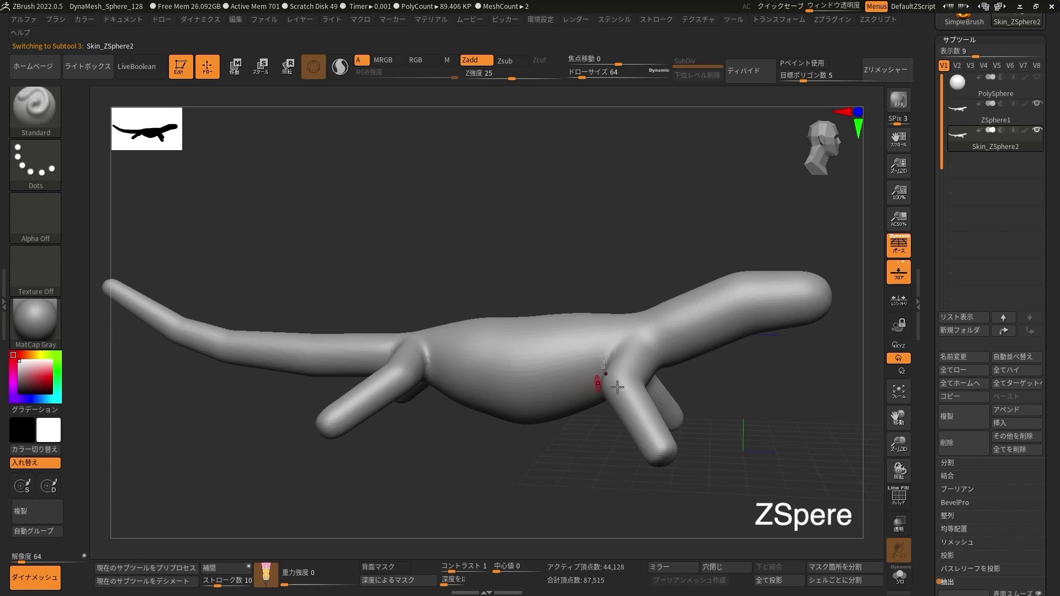
key(b)
key(c)
key(b)
- Build up clay strokes along the lizard's shoulder, then select the ZSphere1 subtool
ctrl+right_drag(592, 350, 615, 358)
drag(614, 358, 591, 379)
right_drag(591, 379, 641, 387)
mouse_move(619, 331)
mouse_down()
mouse_move(604, 390)
mouse_move(659, 400)
mouse_up()
right_drag(658, 400, 670, 350)
drag(670, 350, 770, 296)
right_drag(769, 296, 556, 360)
alt+click(557, 360)
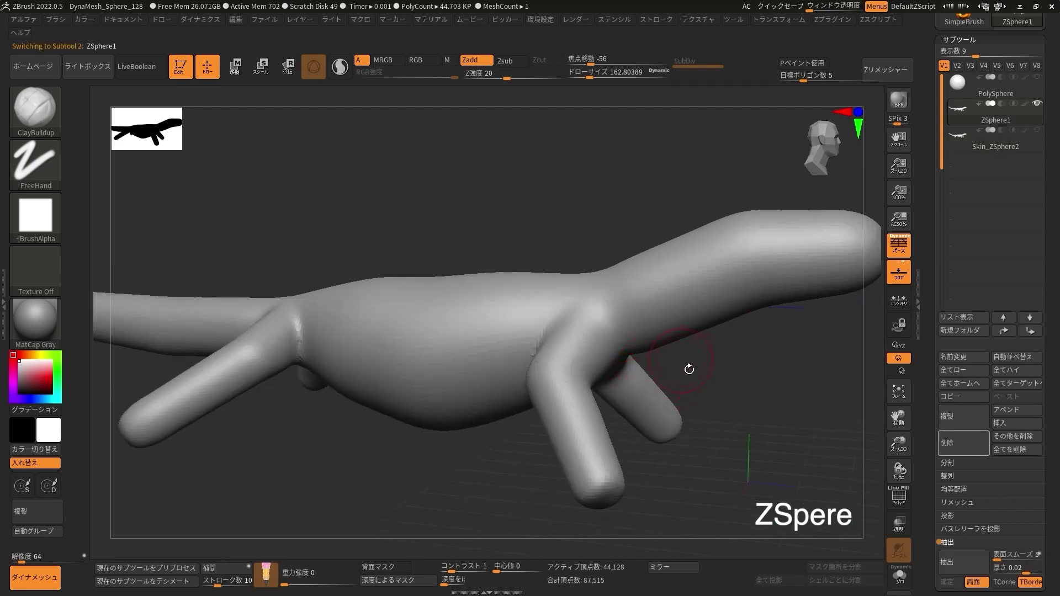
right_drag(596, 332, 600, 353)
- Add ClayBuildup strokes along the shoulder ridge of the ZSphere1 skin preview
mouse_move(600, 352)
mouse_down()
mouse_move(634, 304)
mouse_move(616, 309)
mouse_move(662, 307)
mouse_up()
mouse_move(662, 308)
right_down()
mouse_move(611, 390)
mouse_move(585, 365)
right_up()
mouse_move(585, 365)
mouse_down()
mouse_move(657, 339)
mouse_move(686, 284)
mouse_move(712, 319)
mouse_up()
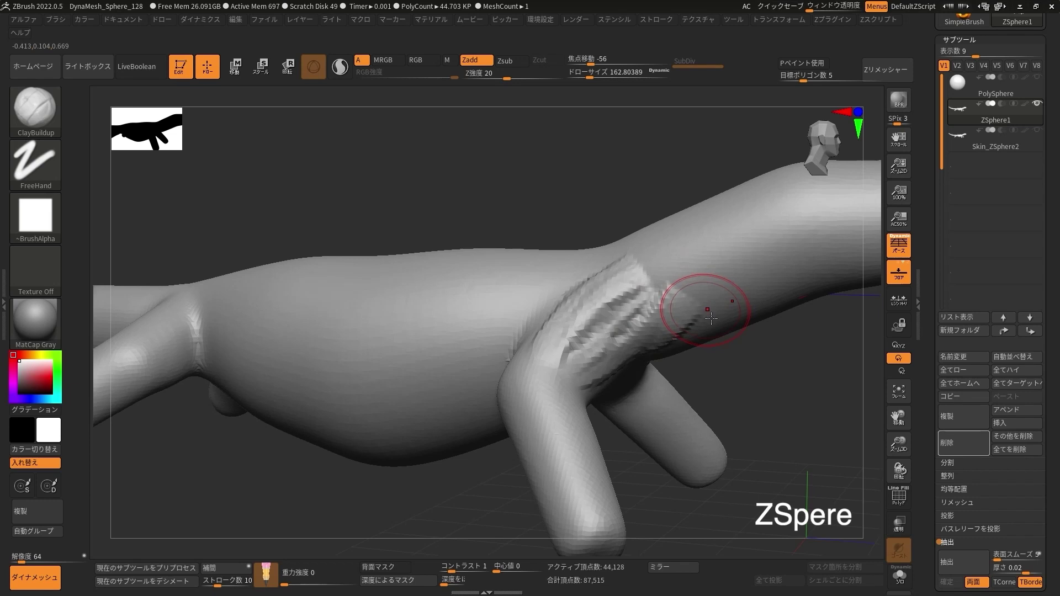
- Exit preview, keep the sculpt as PolyMesh3D Skin_ZSphere2, and bring up the SubTool Insert chooser
key(a)
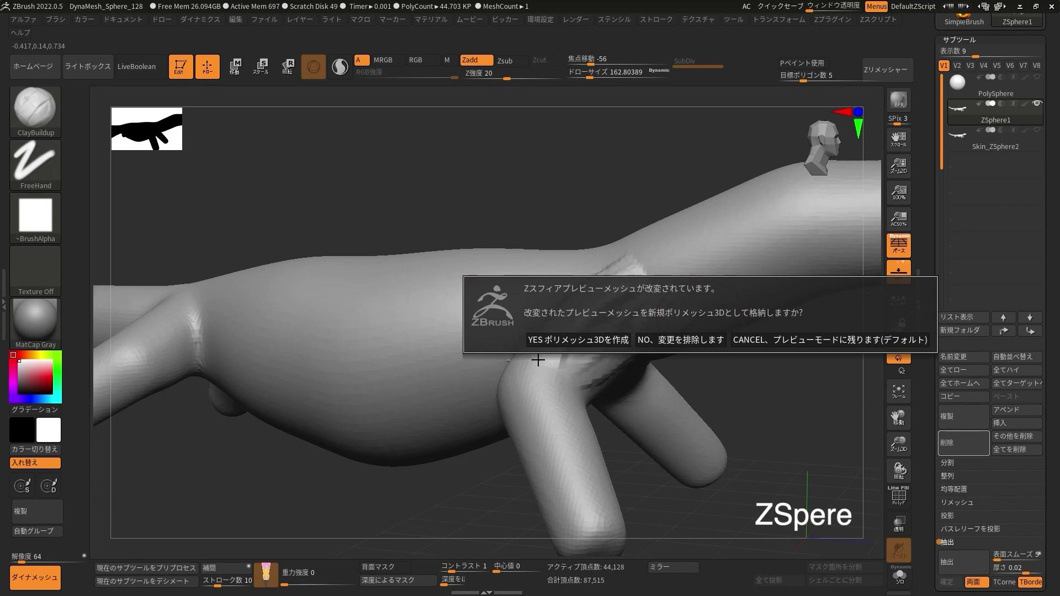
click(621, 346)
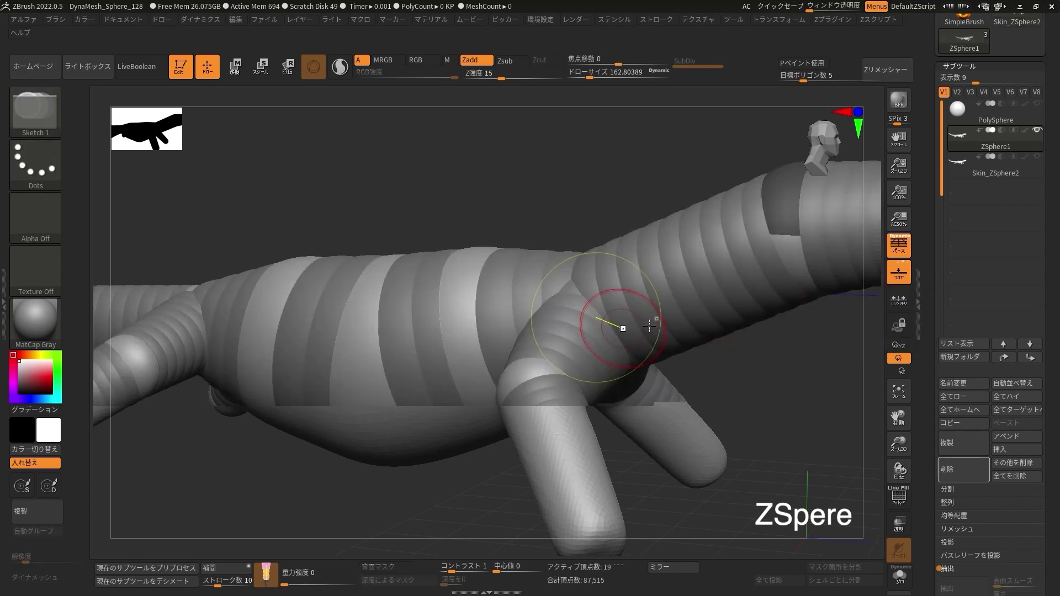
click(1005, 449)
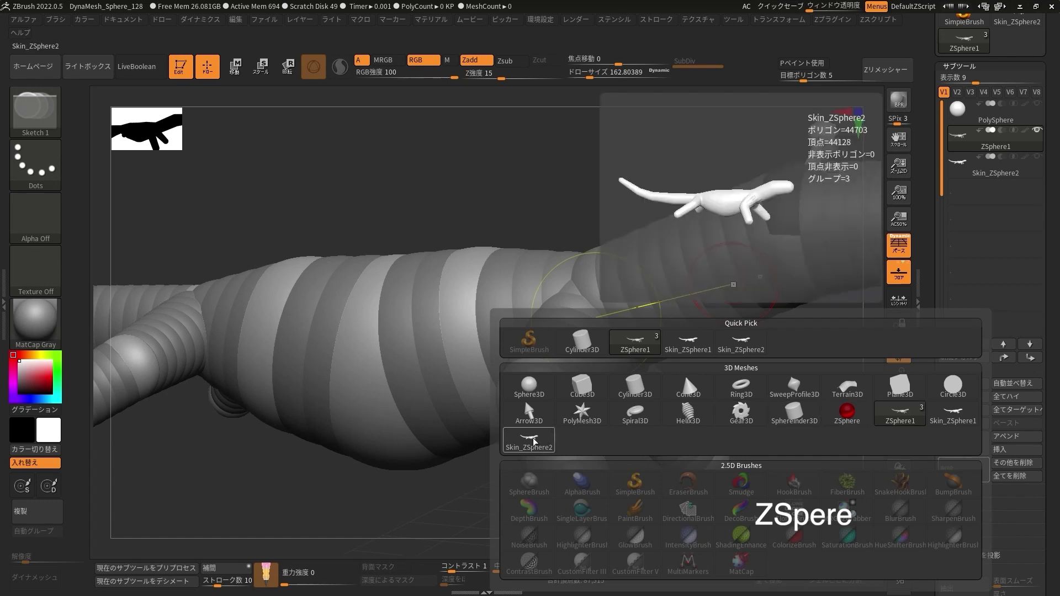
- Insert the sculpted Skin_ZSphere2 as subtool Skin_ZSphere3 and inspect the whole lizard
mouse_move(528, 440)
click(531, 445)
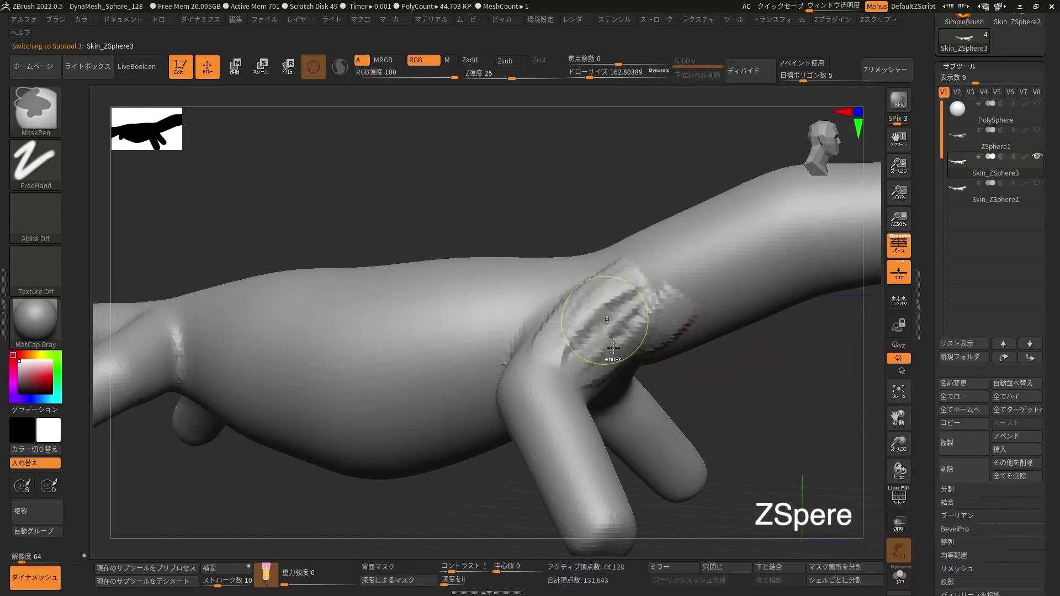
right_drag(614, 347, 636, 352)
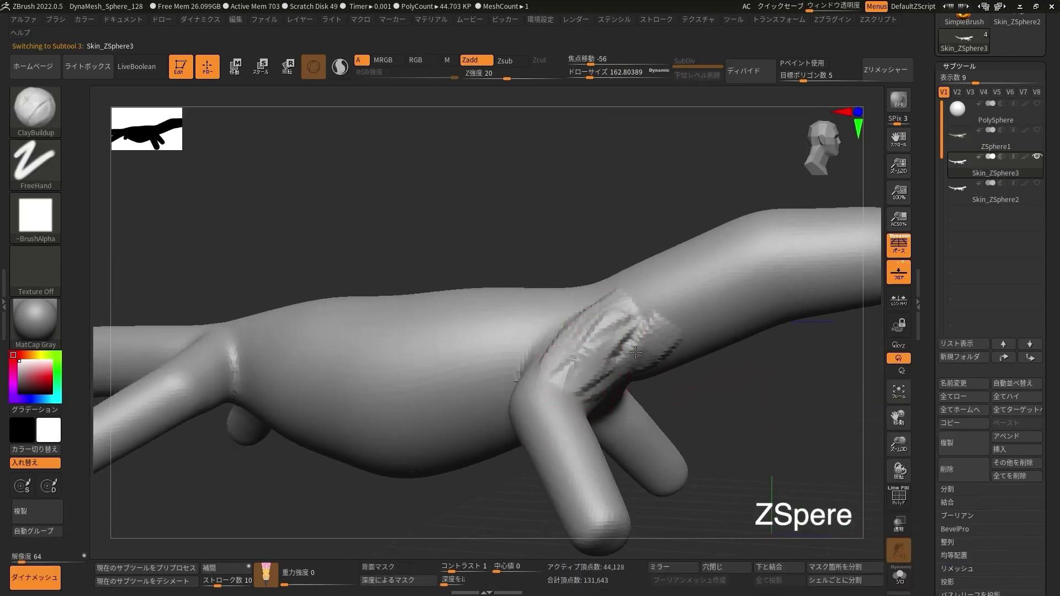
mouse_move(672, 395)
ctrl+right_down()
mouse_move(715, 420)
mouse_move(696, 385)
ctrl+right_up()
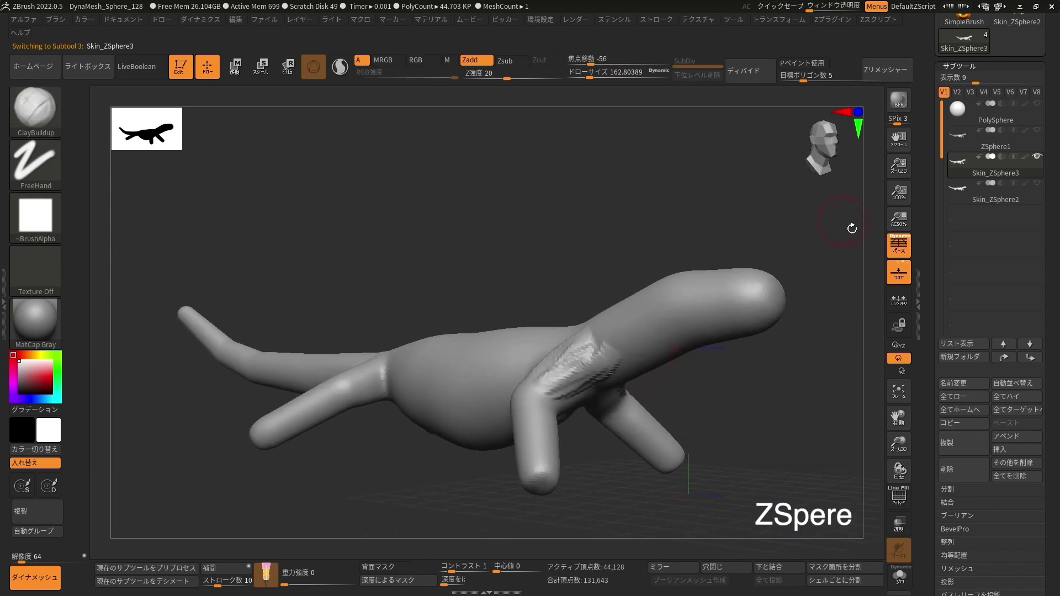